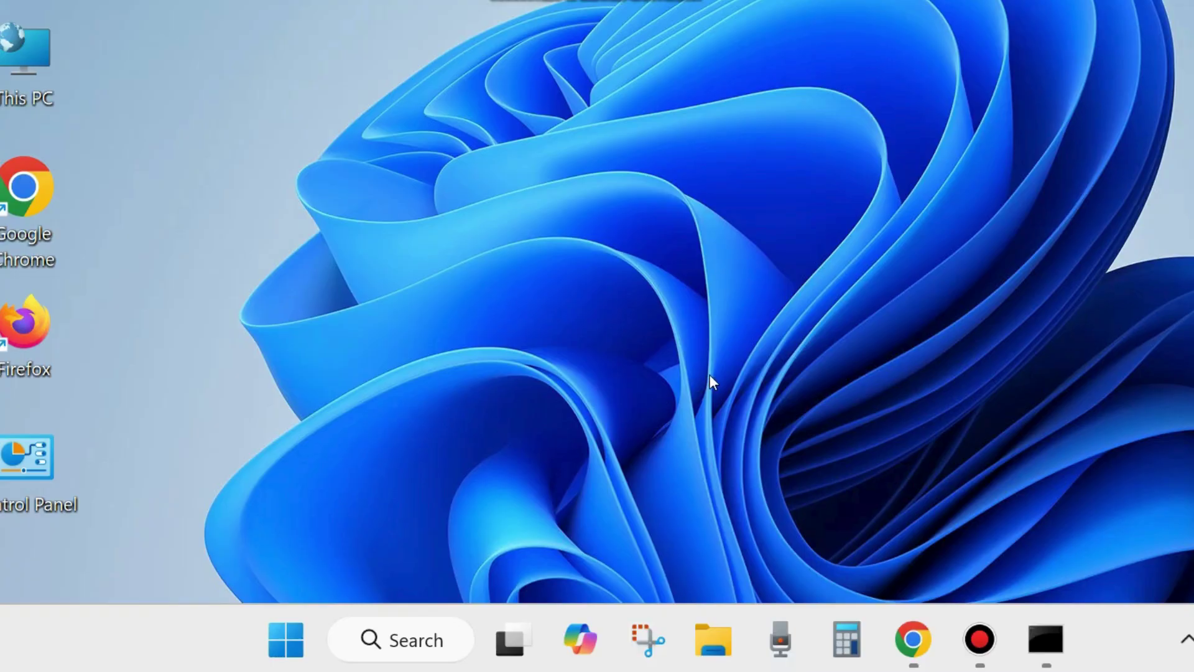
Step: Run services.msc from the Start button's Run dialog to open the Services console
right_click(286, 641)
mouse_move(329, 560)
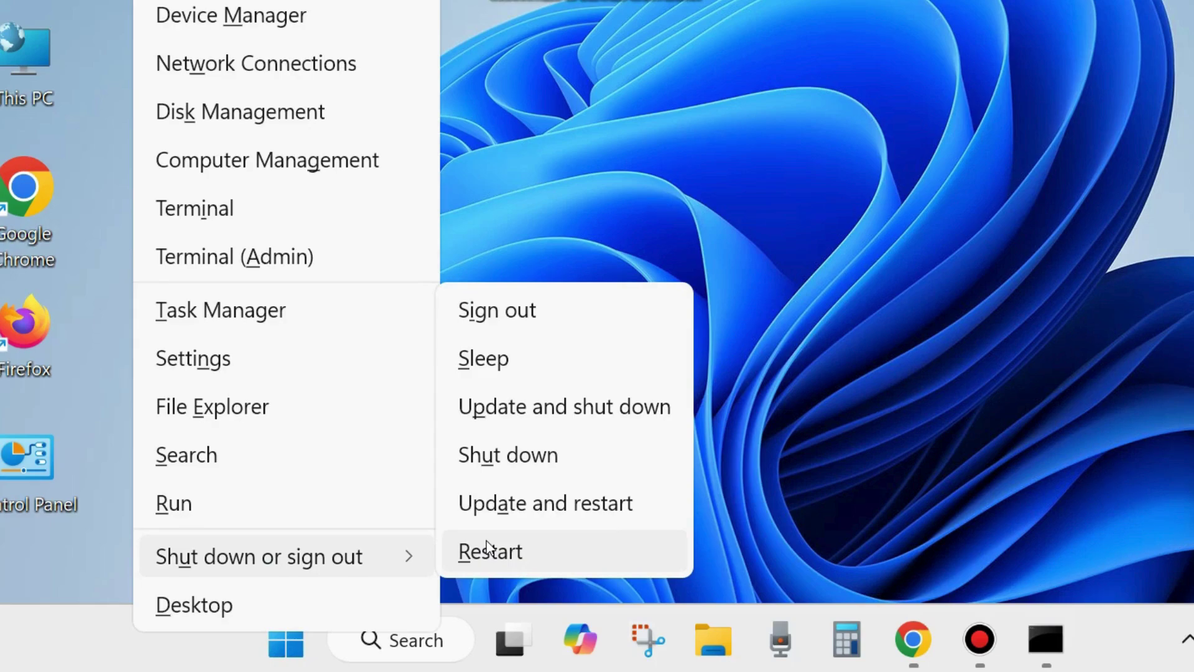
click(808, 250)
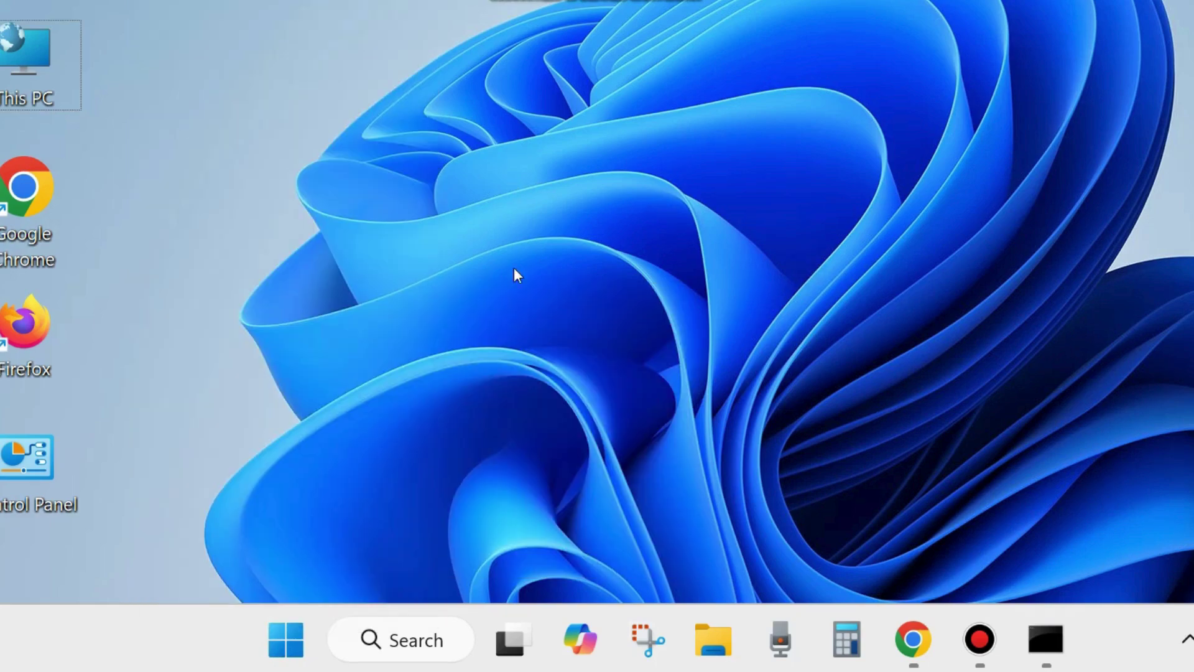
right_click(282, 632)
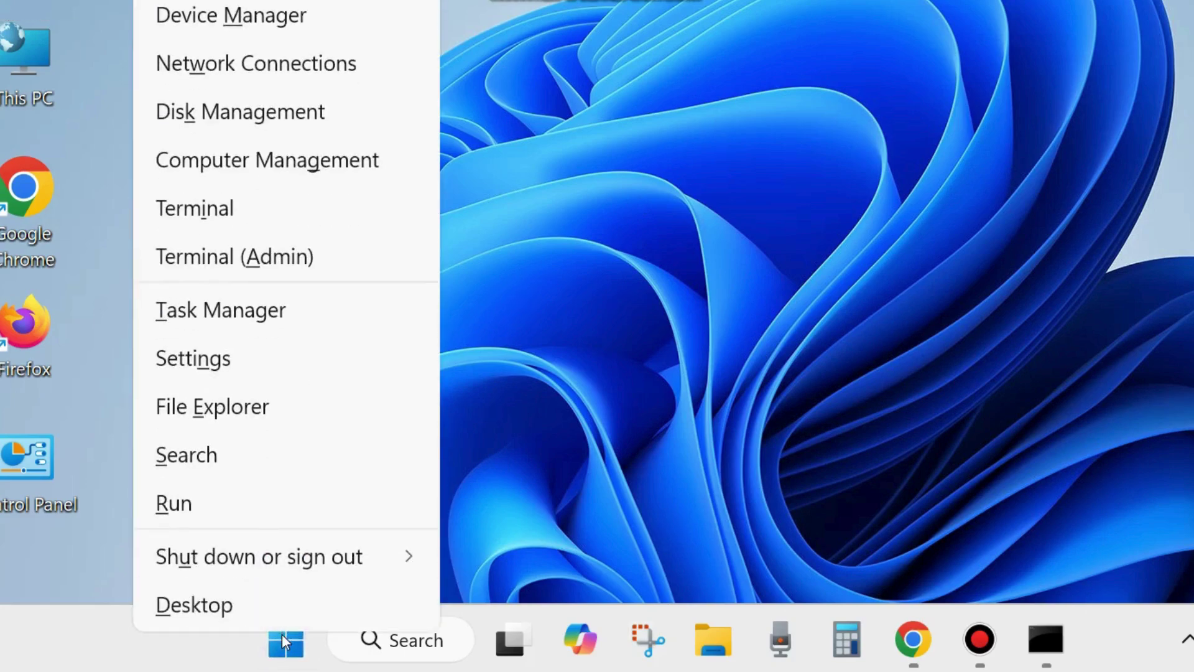
click(191, 505)
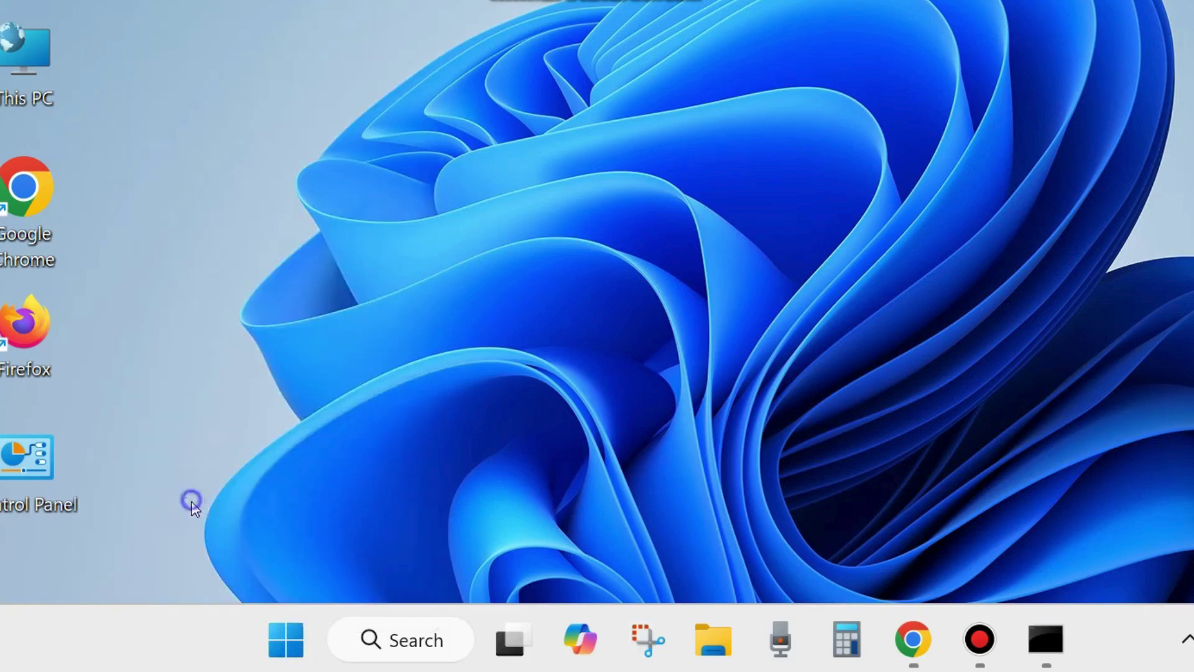
drag(212, 263, 592, 196)
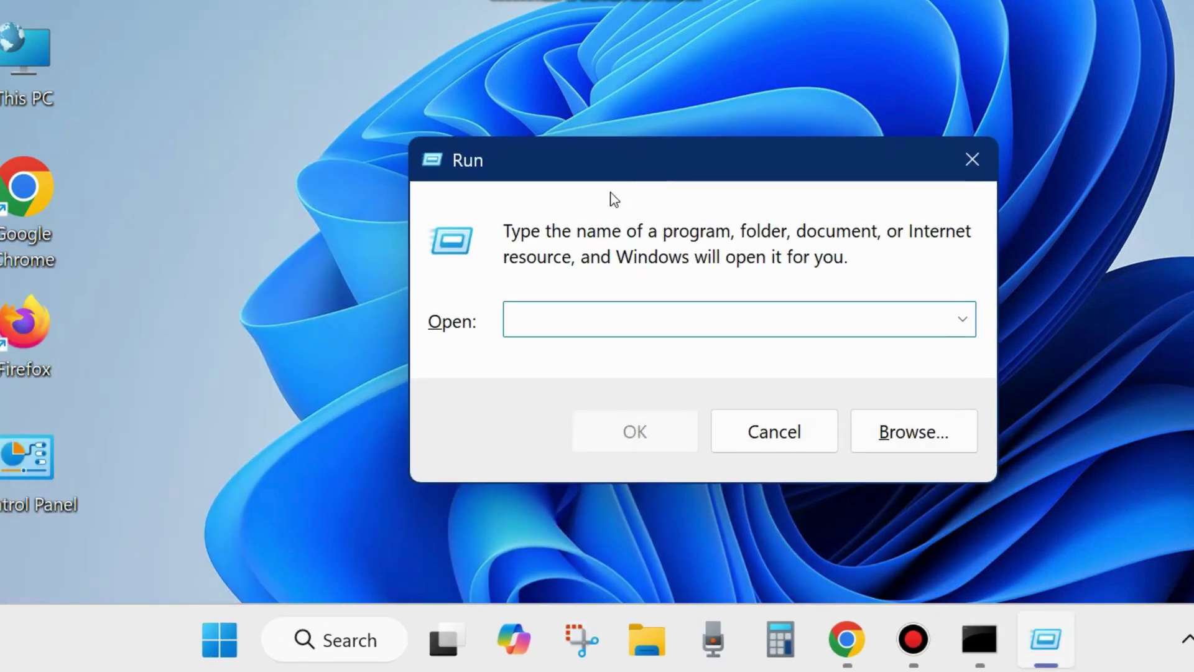
text(servi)
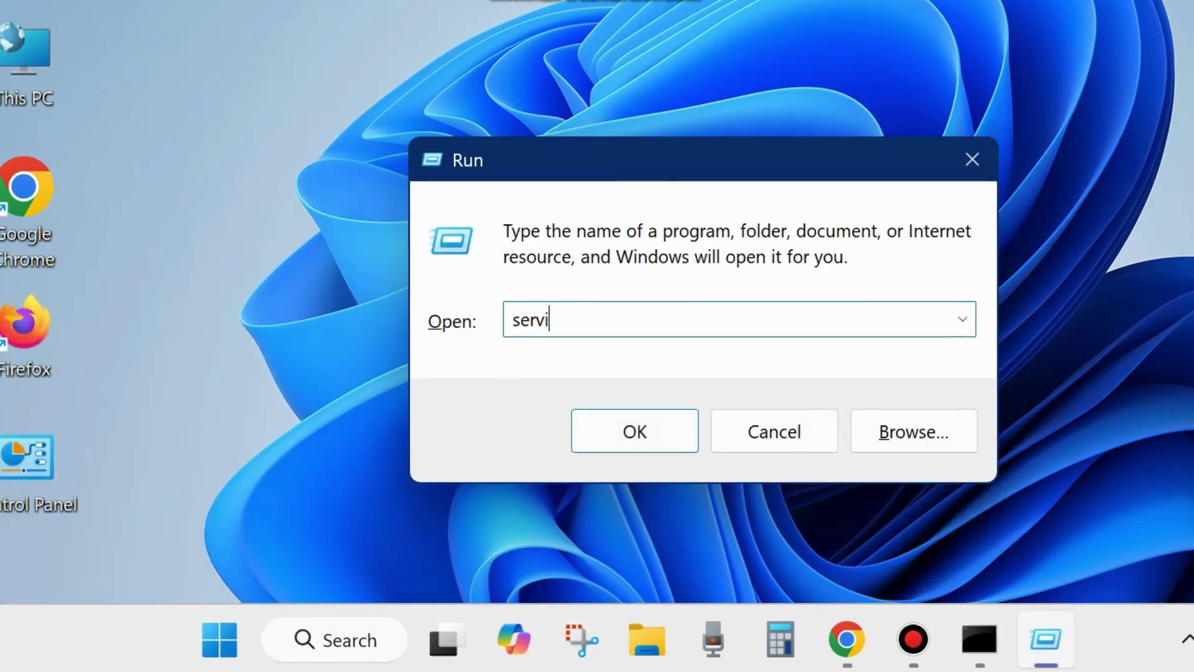
text(ces.msc)
click(626, 434)
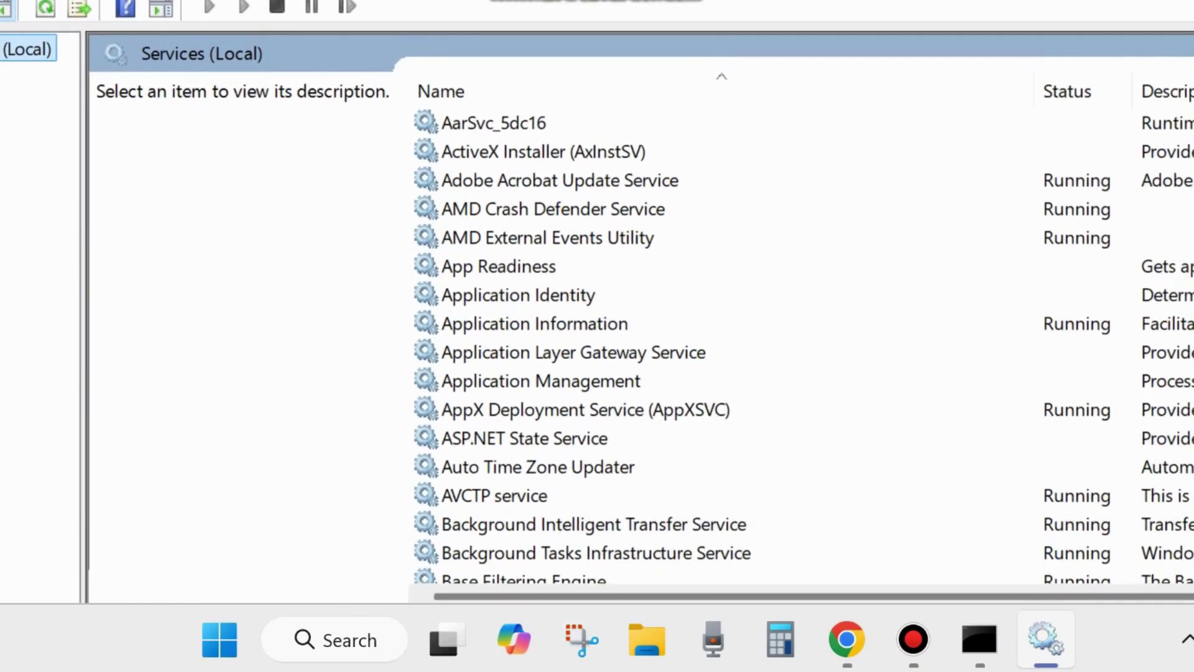
Step: Restart the Volume Shadow Copy service from its context menu
scroll(722, 336, down, 20)
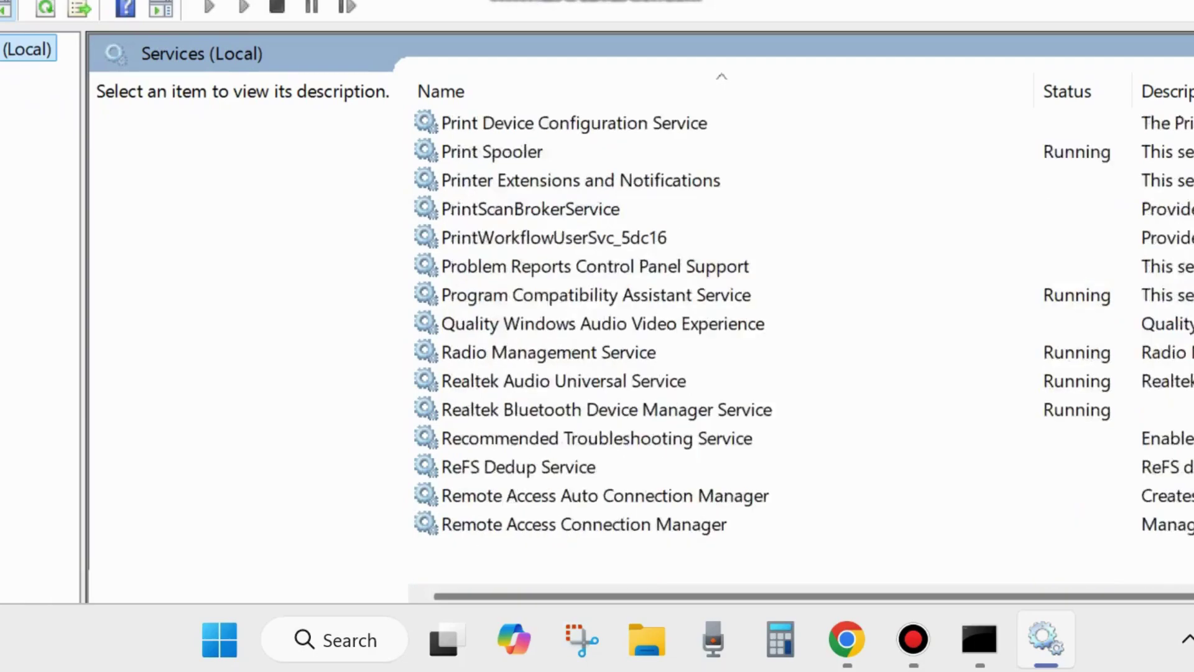
scroll(722, 336, down, 7)
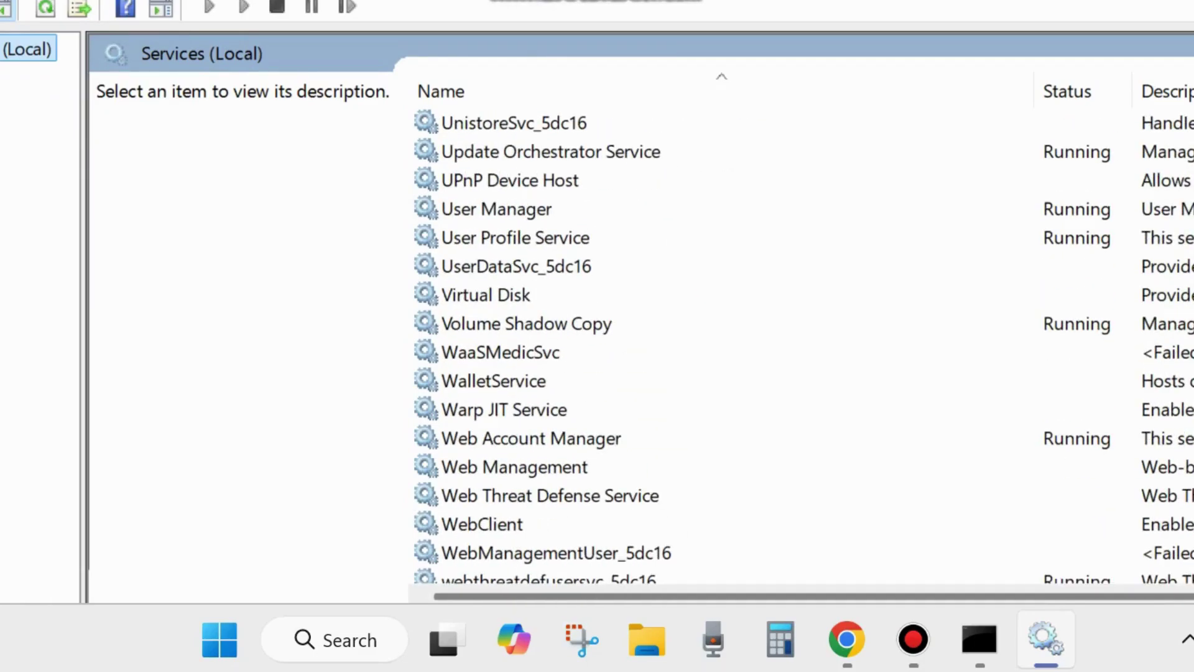
click(507, 327)
scroll(507, 336, up, 2)
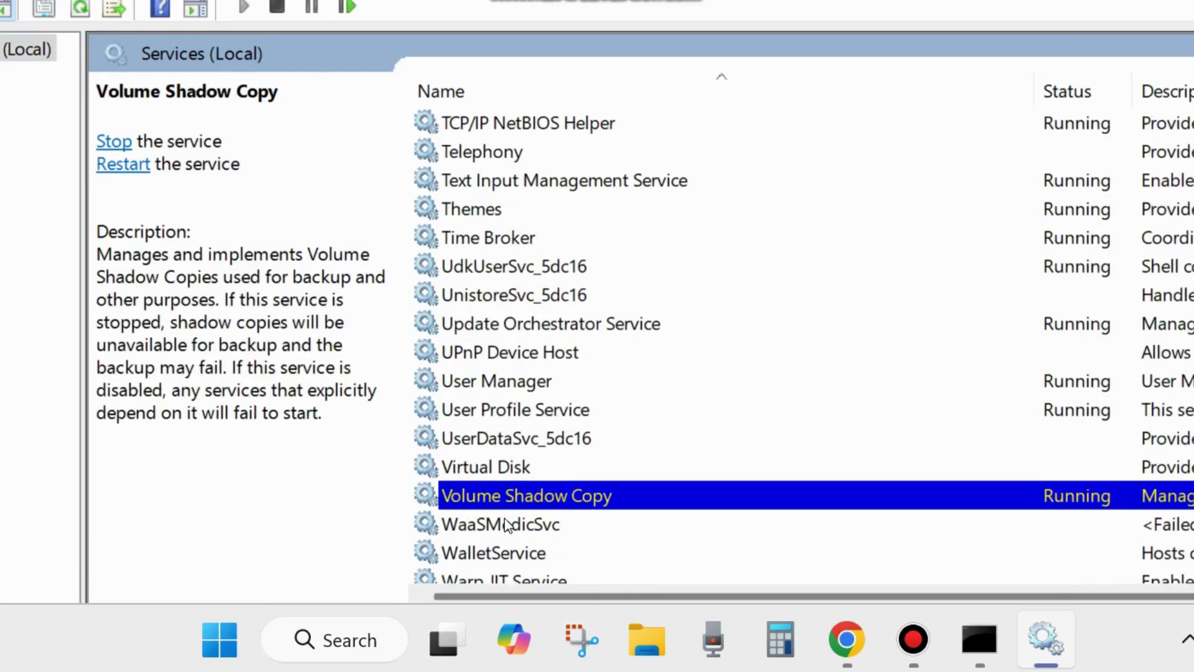
right_click(501, 498)
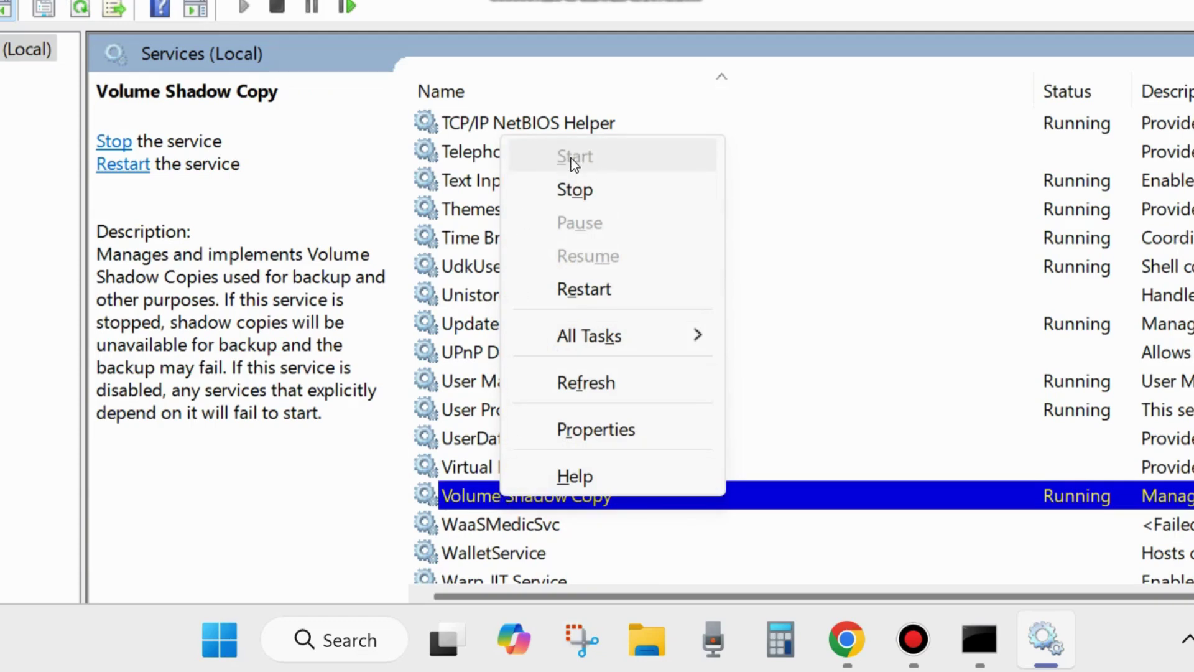
click(588, 294)
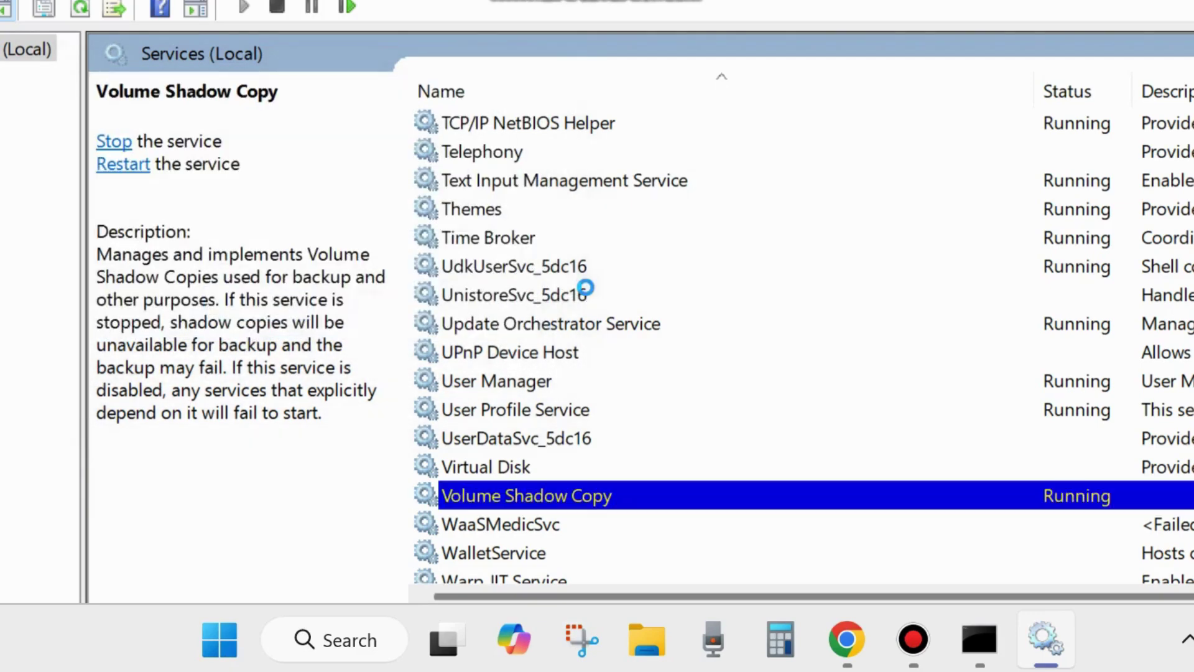
Step: Set Volume Shadow Copy's startup type to Automatic, apply it and close its properties
double_click(568, 496)
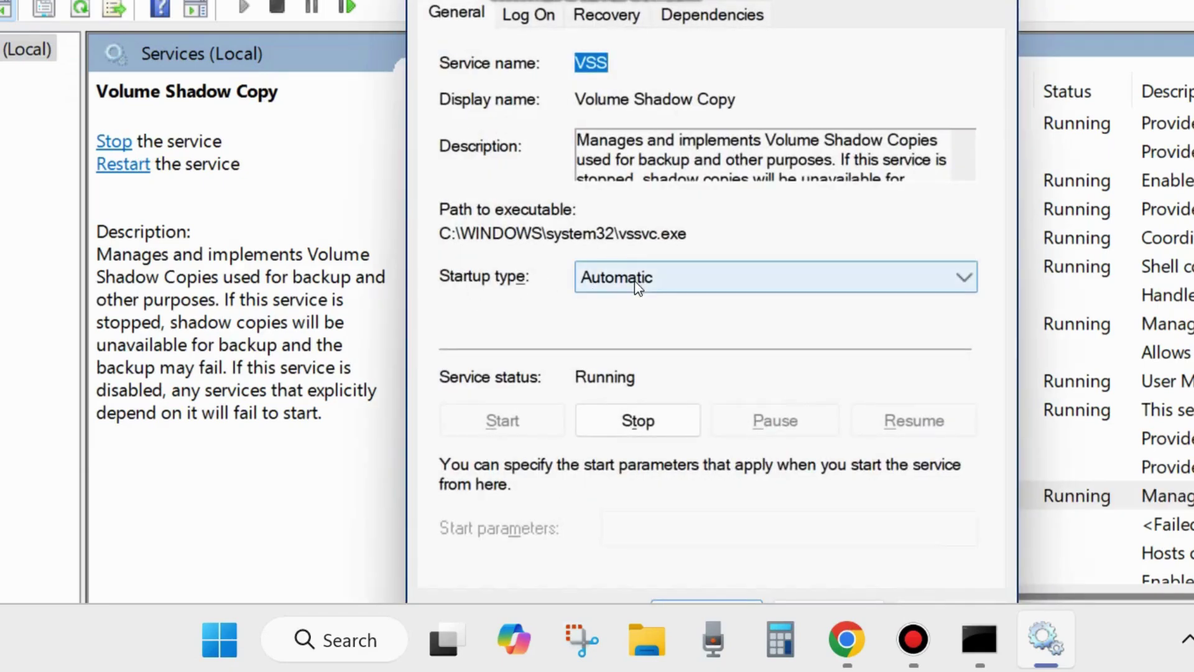
click(650, 284)
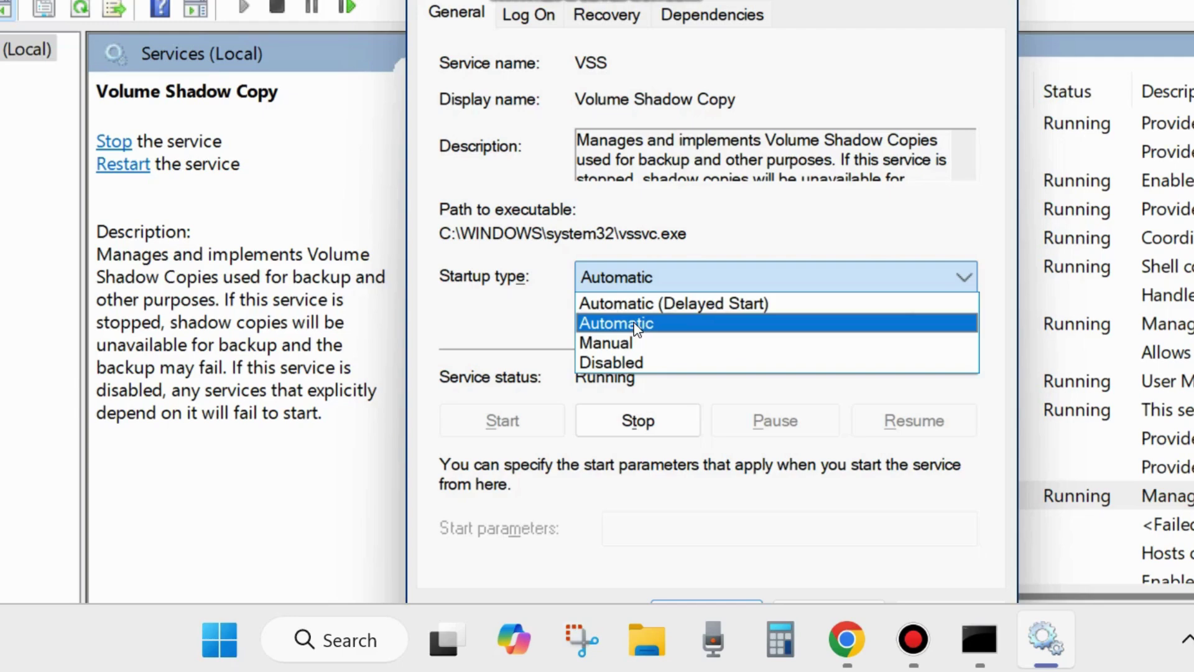
click(670, 328)
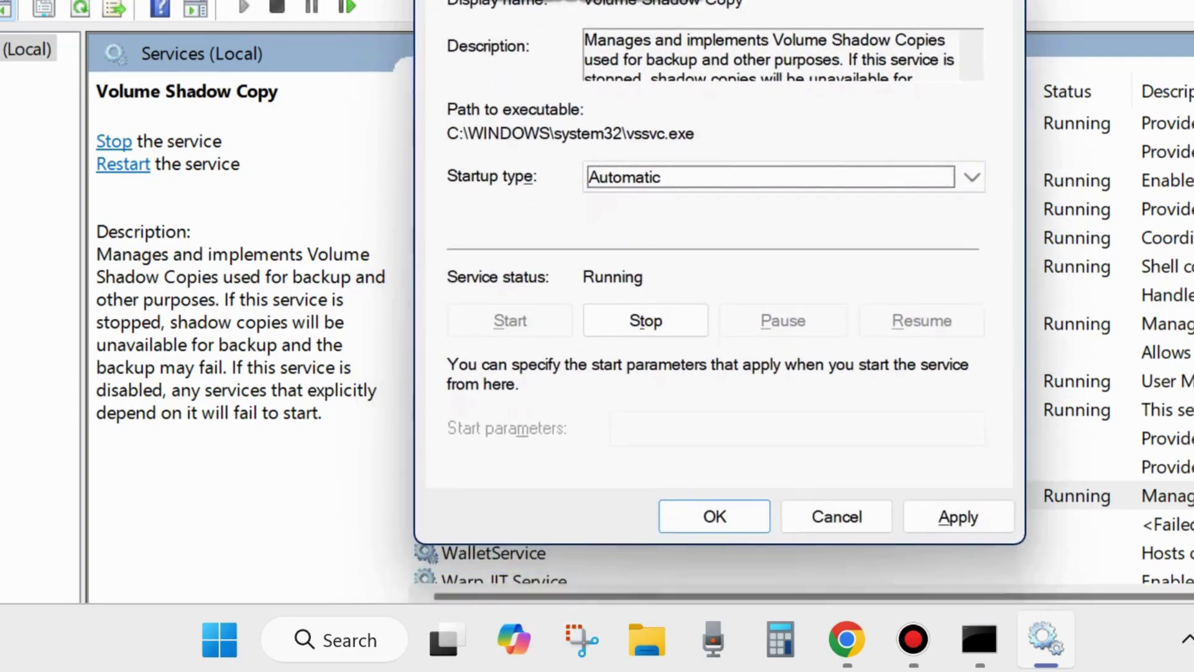
click(947, 499)
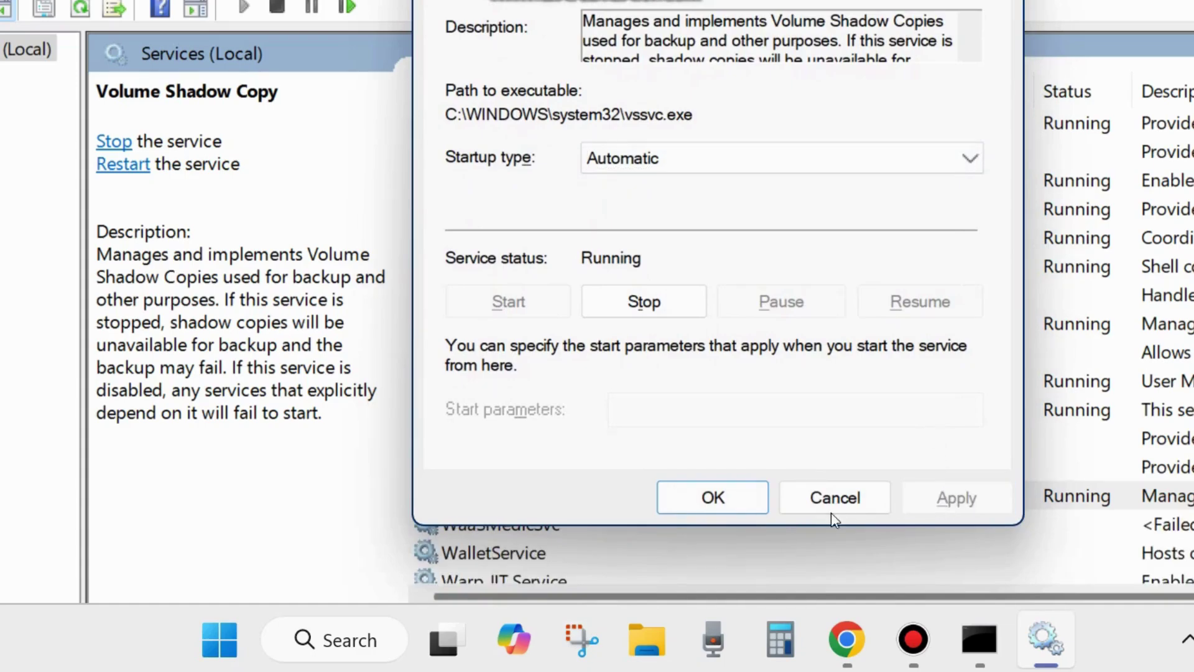
click(713, 498)
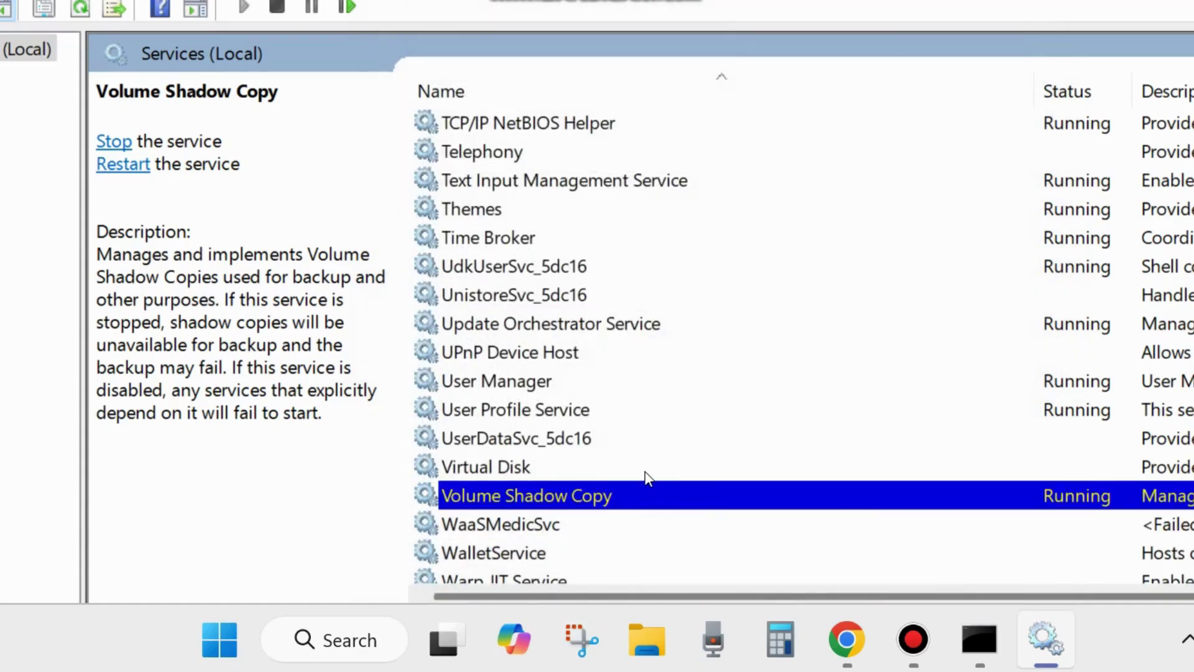
Step: Restart the Windows Backup service from its context menu
scroll(647, 479, down, 5)
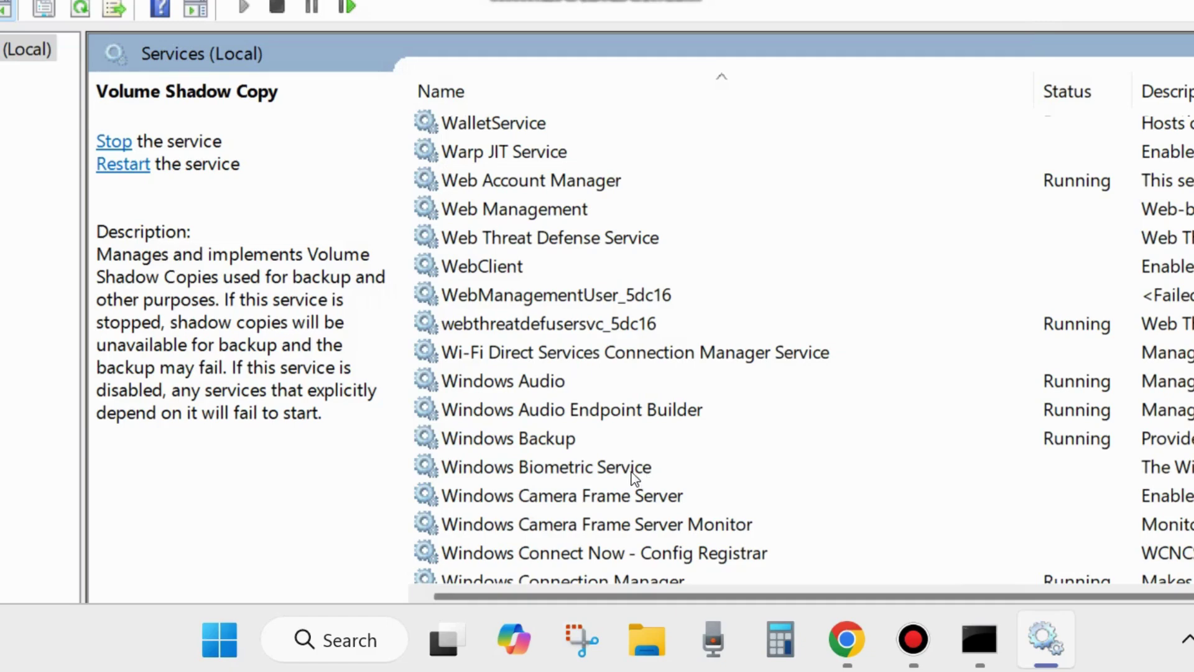
click(506, 440)
right_click(506, 441)
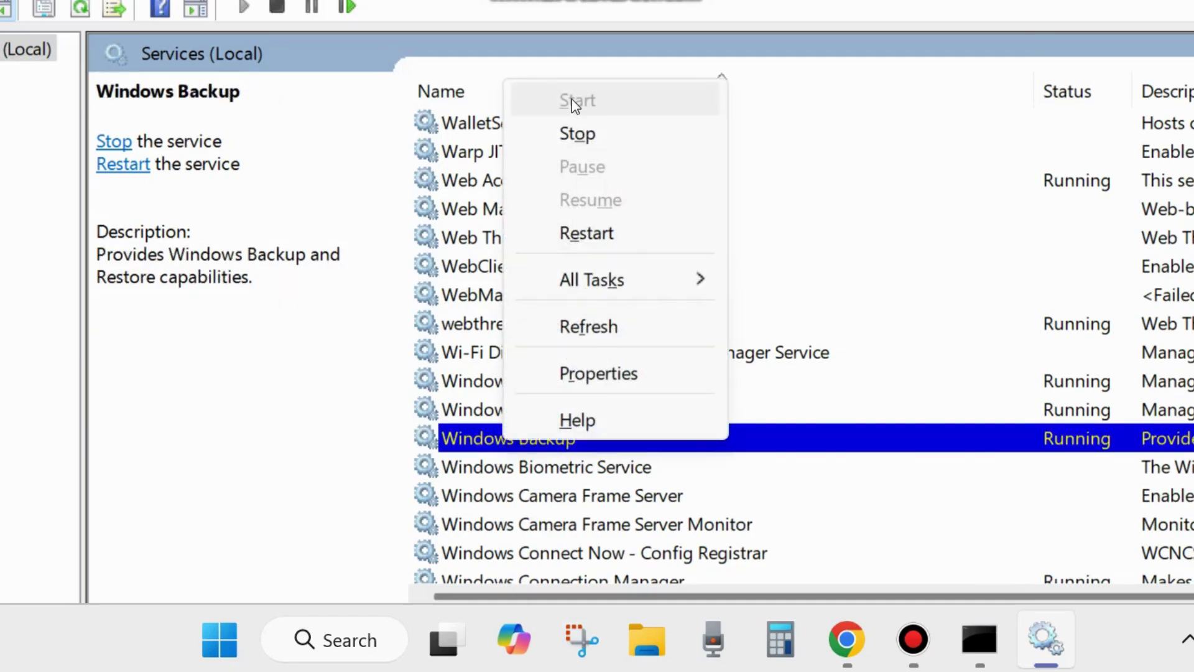
click(590, 235)
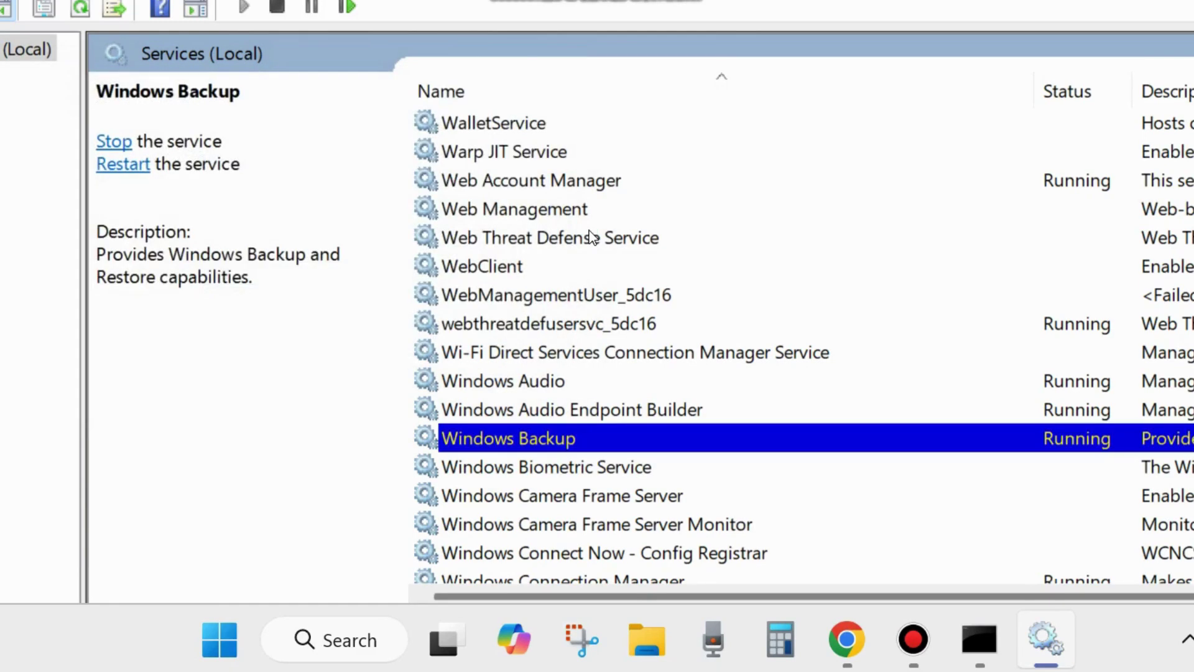
Step: Change Windows Backup's startup type from Manual to Automatic and confirm with OK
double_click(544, 437)
drag(753, 3, 683, 25)
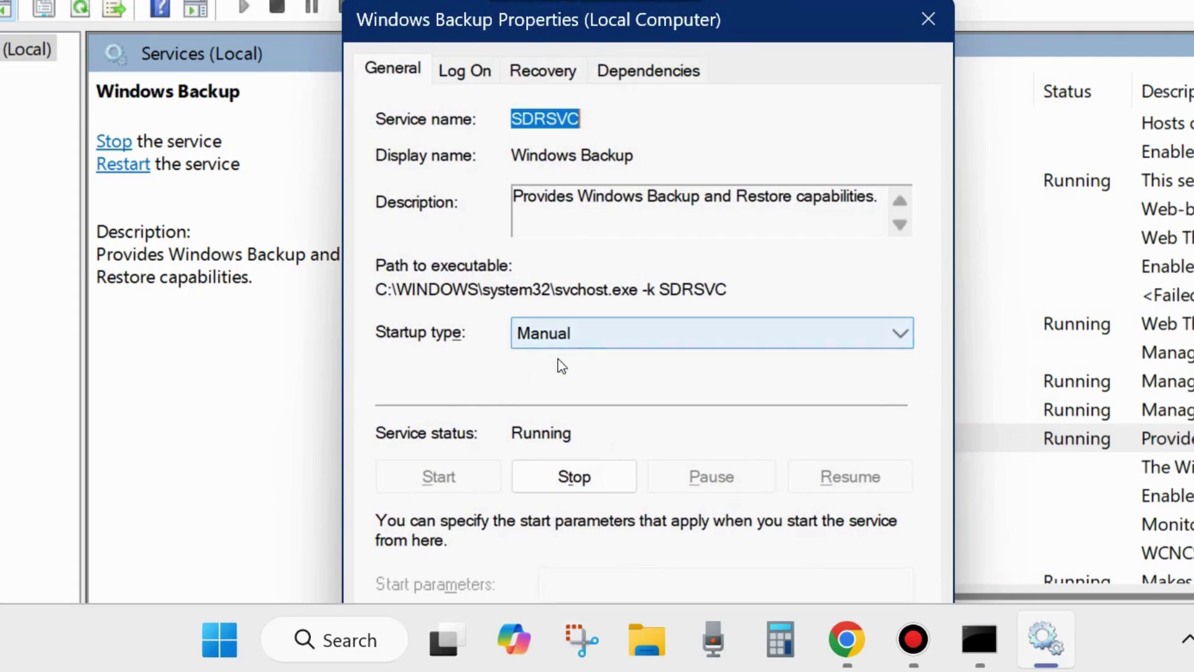
click(579, 334)
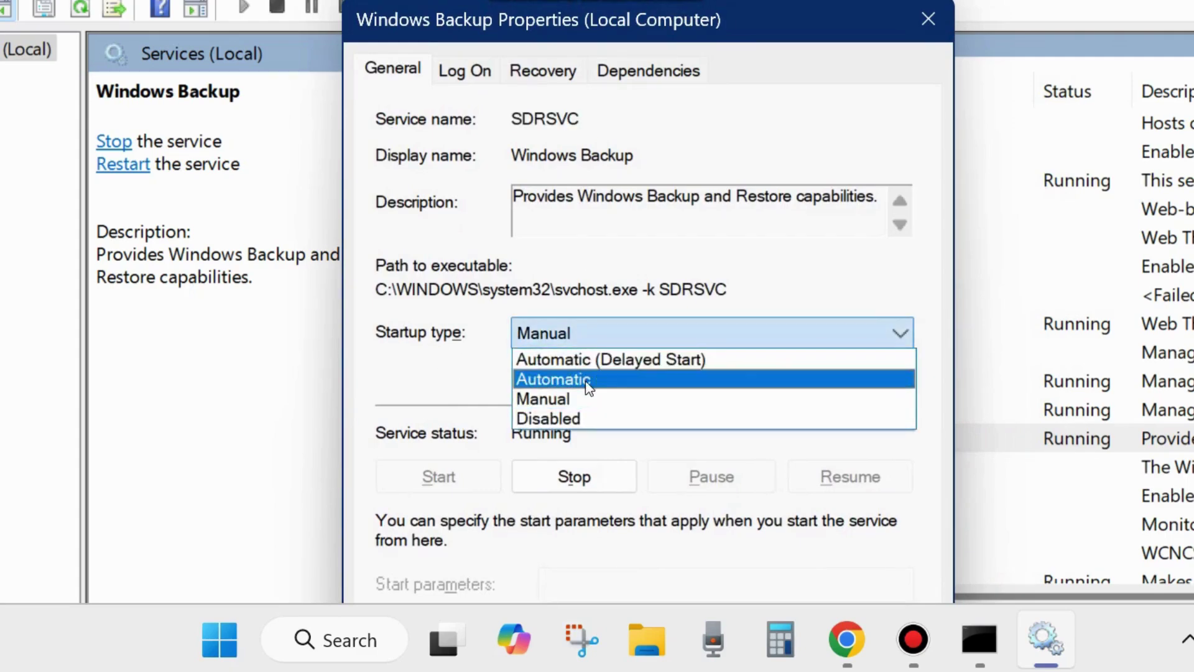
click(584, 380)
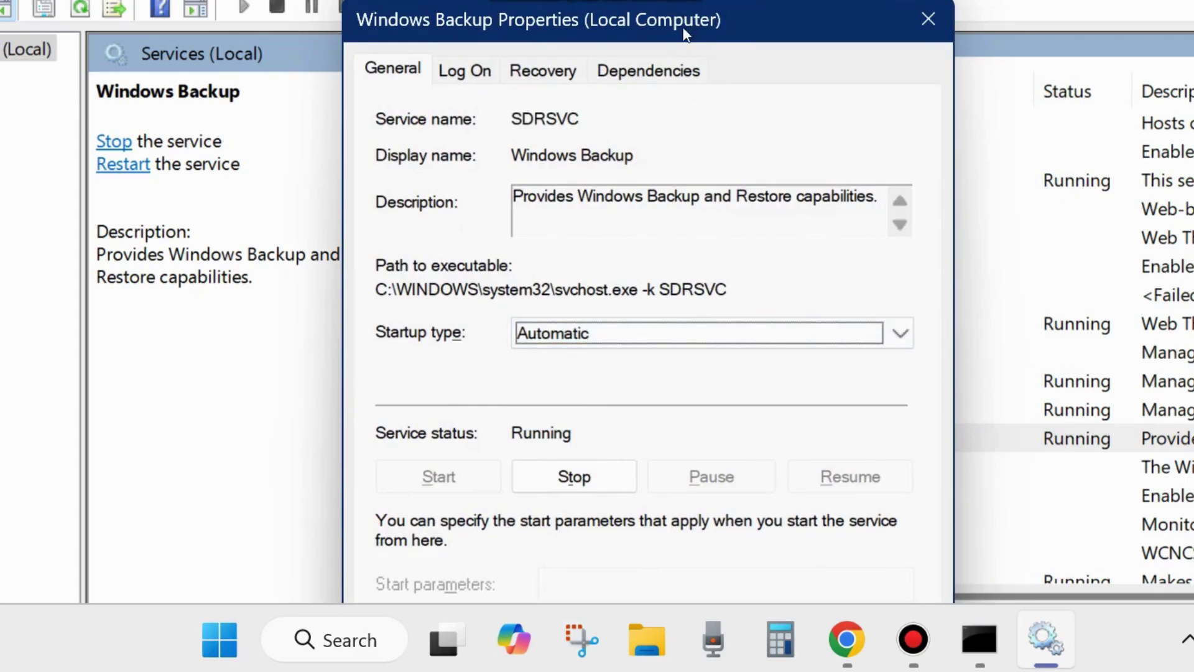
drag(685, 34, 674, 0)
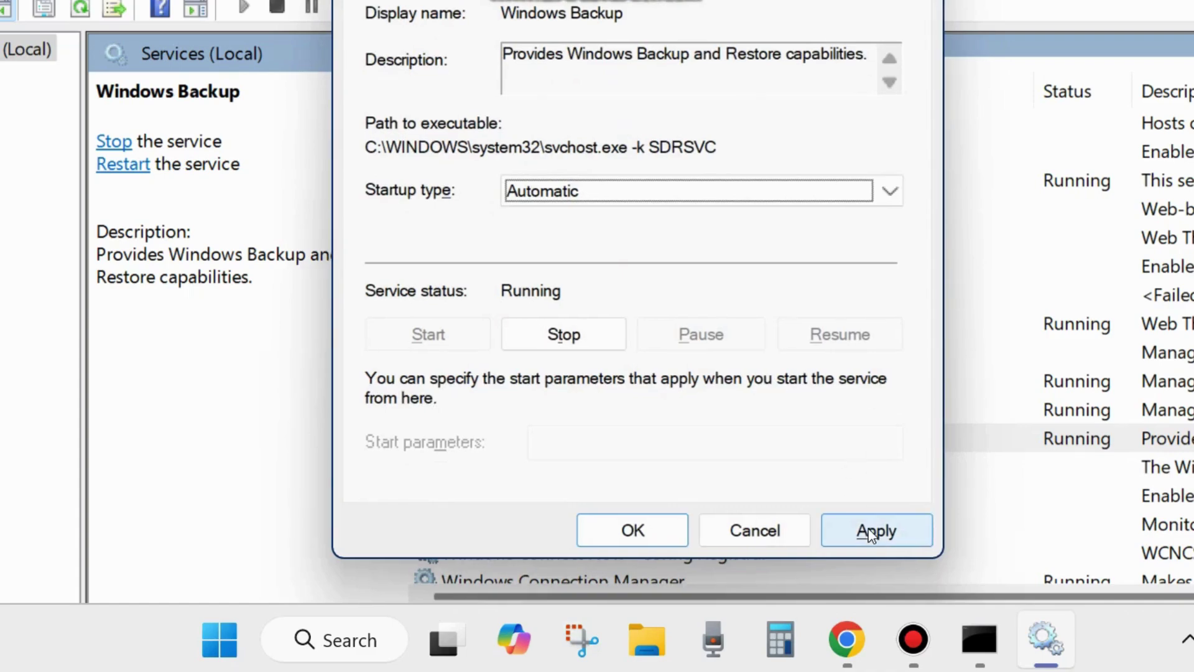
click(630, 541)
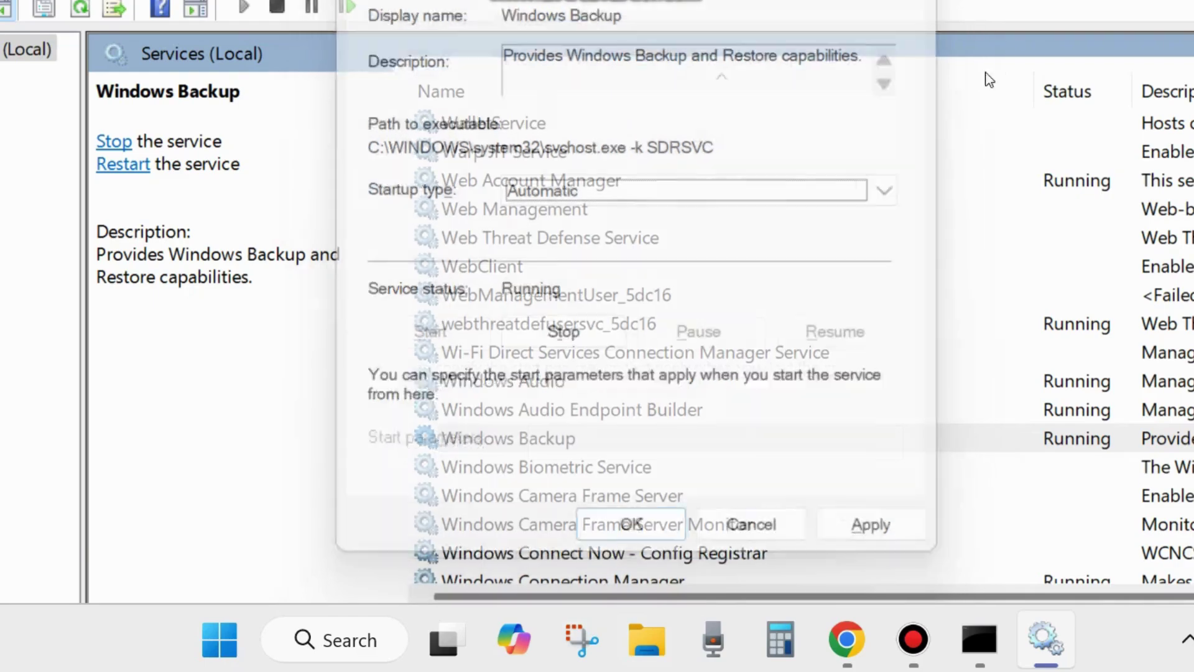
Step: Close Services and launch msconfig from the Run dialog
key(alt+F4)
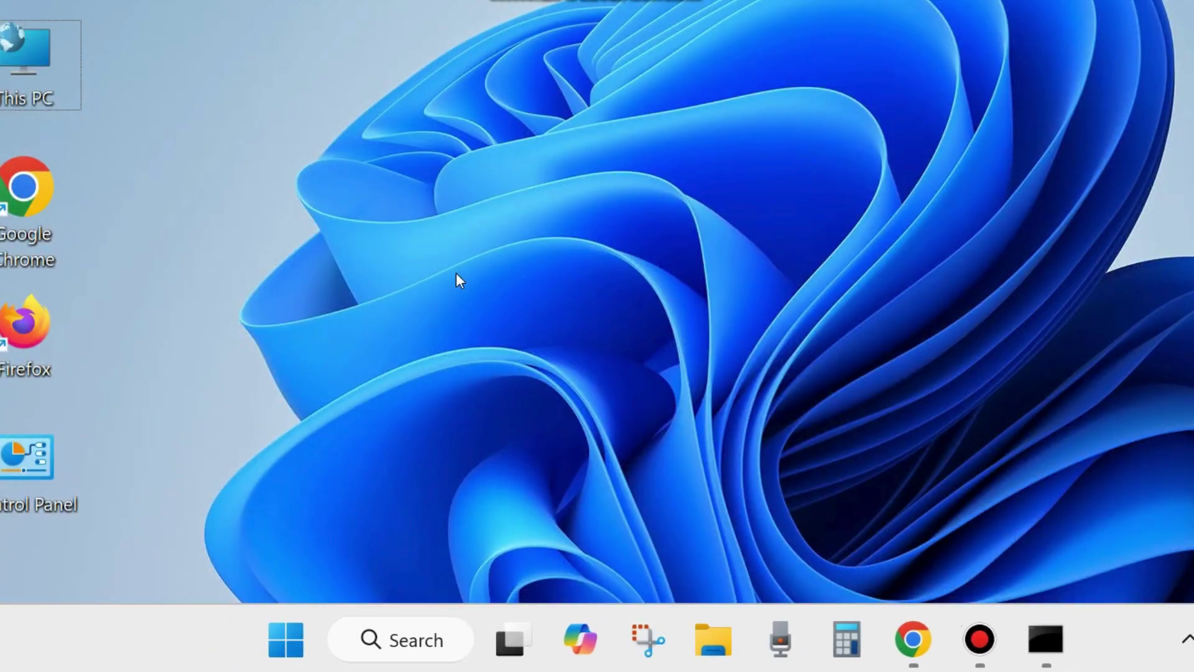
right_click(279, 647)
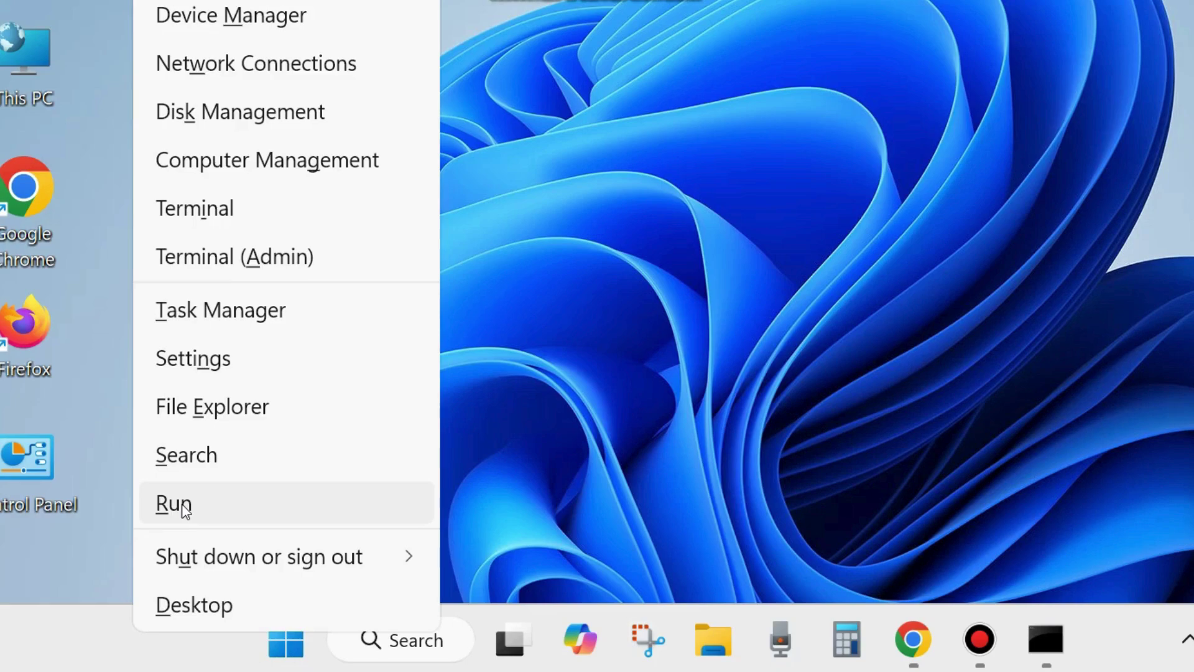
click(180, 504)
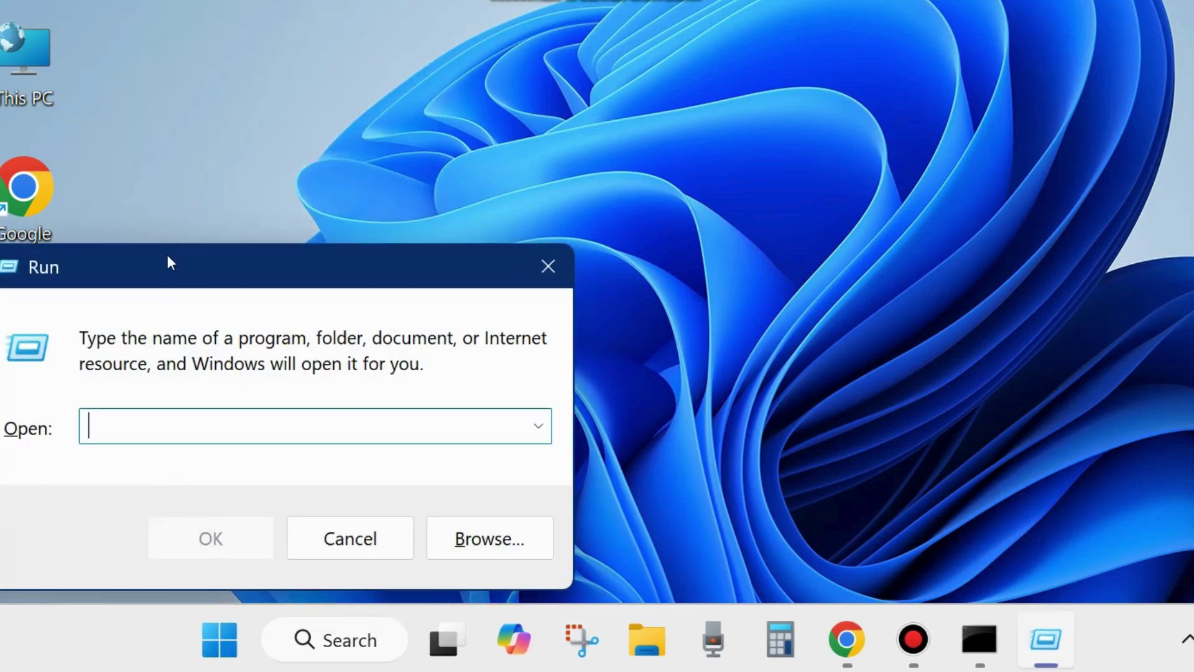
drag(167, 257, 422, 126)
text(ms)
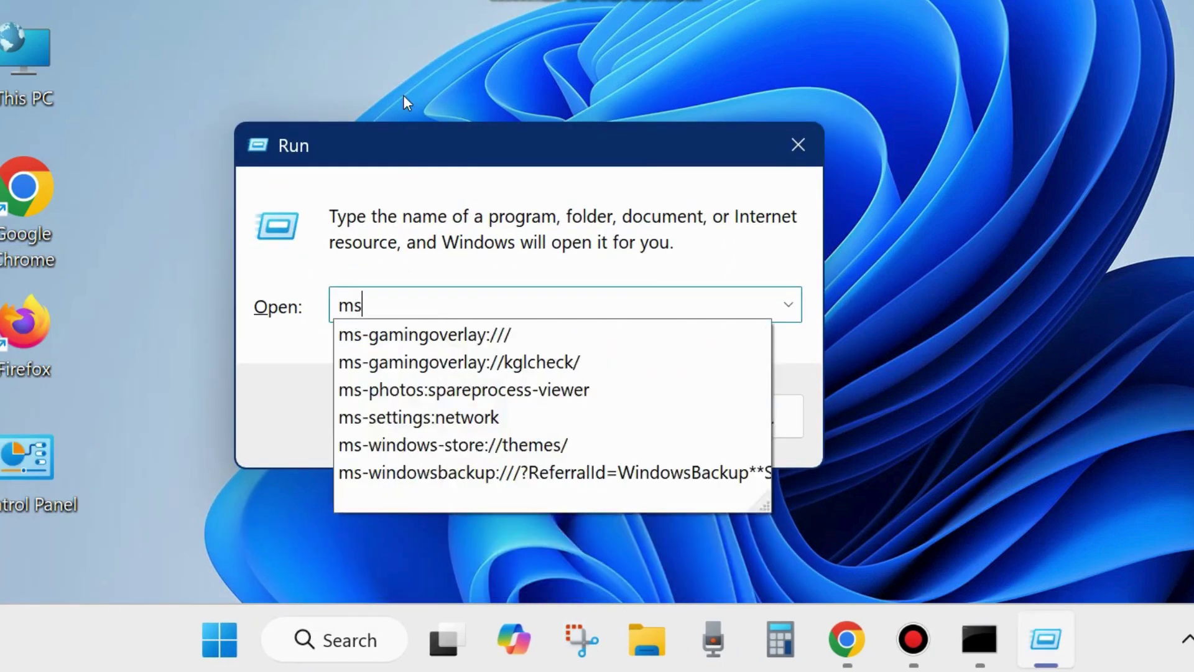
text(config)
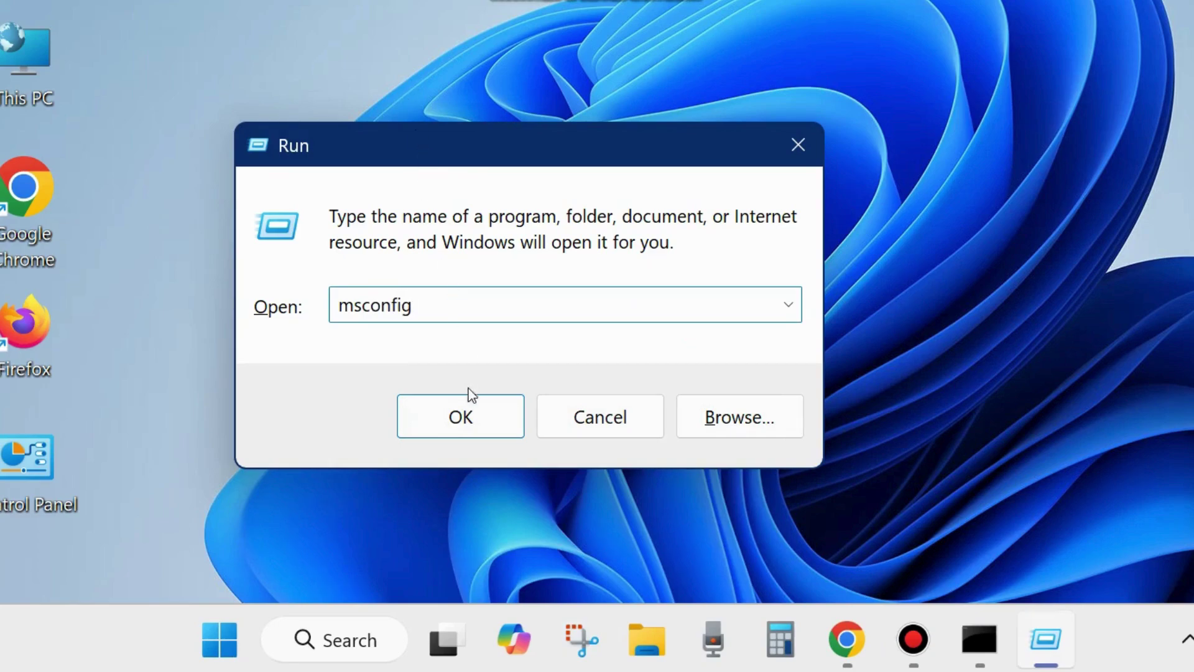
click(461, 416)
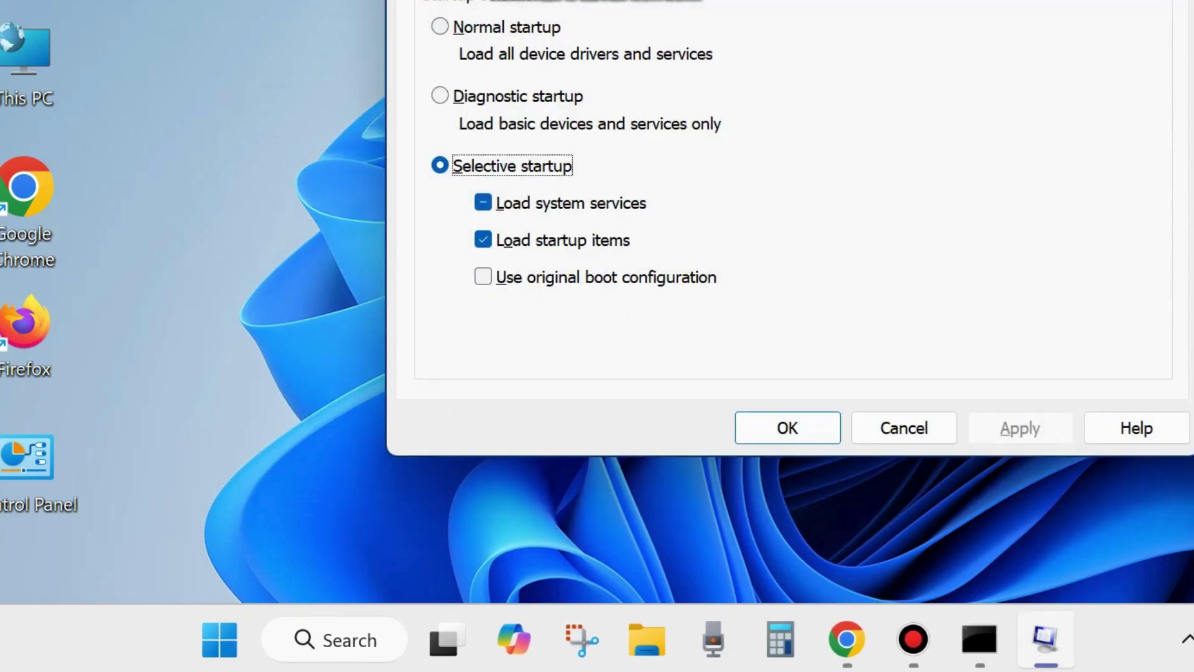
Step: Hide all Microsoft services in System Configuration, then go to the Startup tab
drag(802, 2, 679, 31)
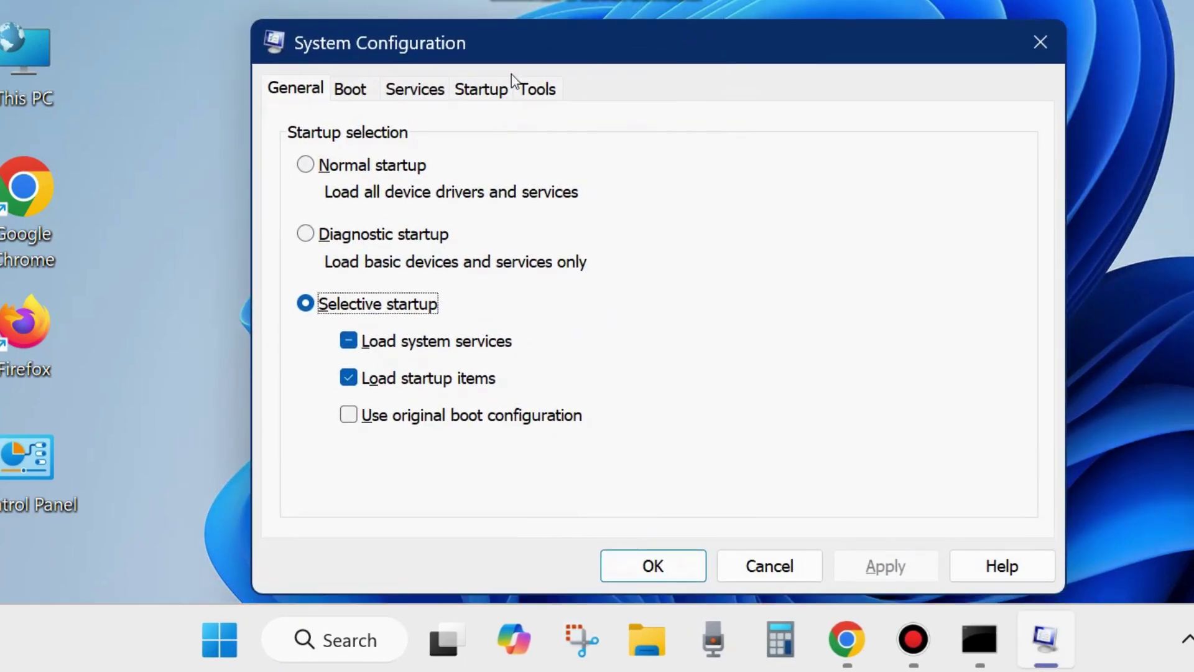
click(410, 92)
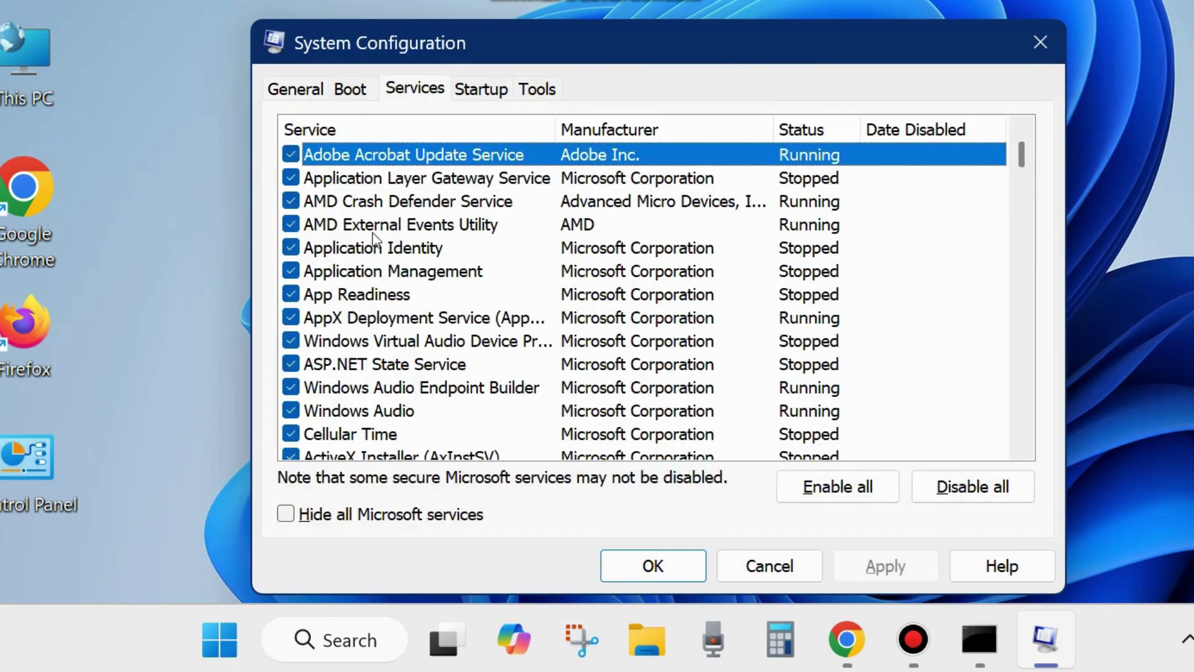
click(288, 517)
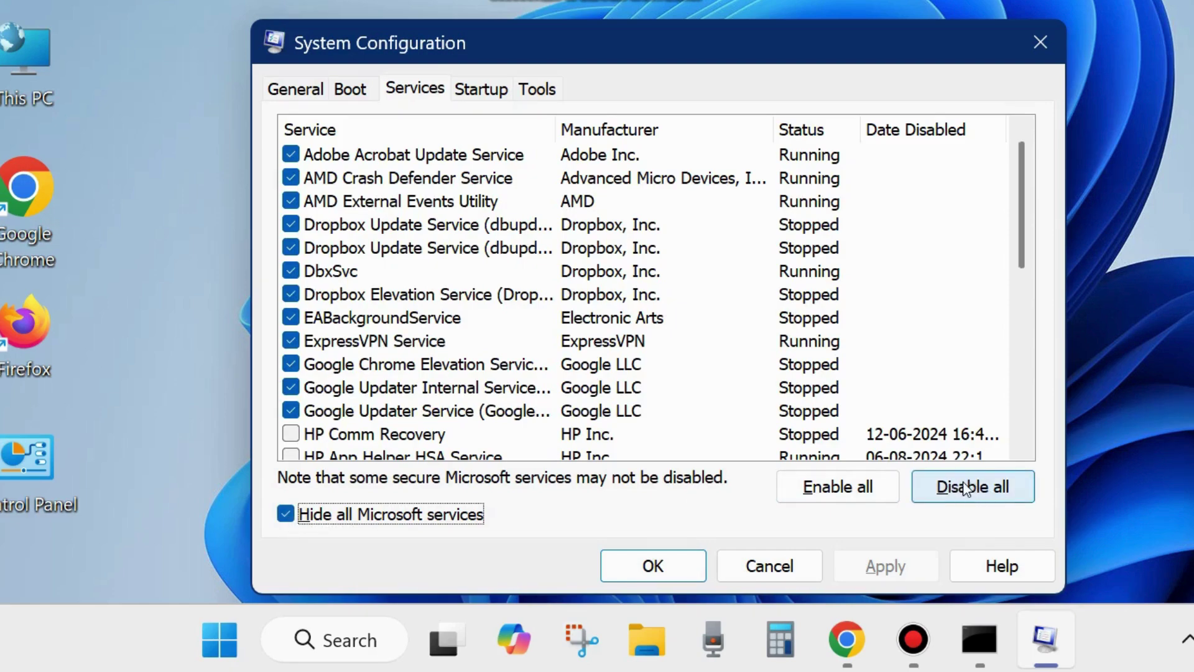
click(482, 93)
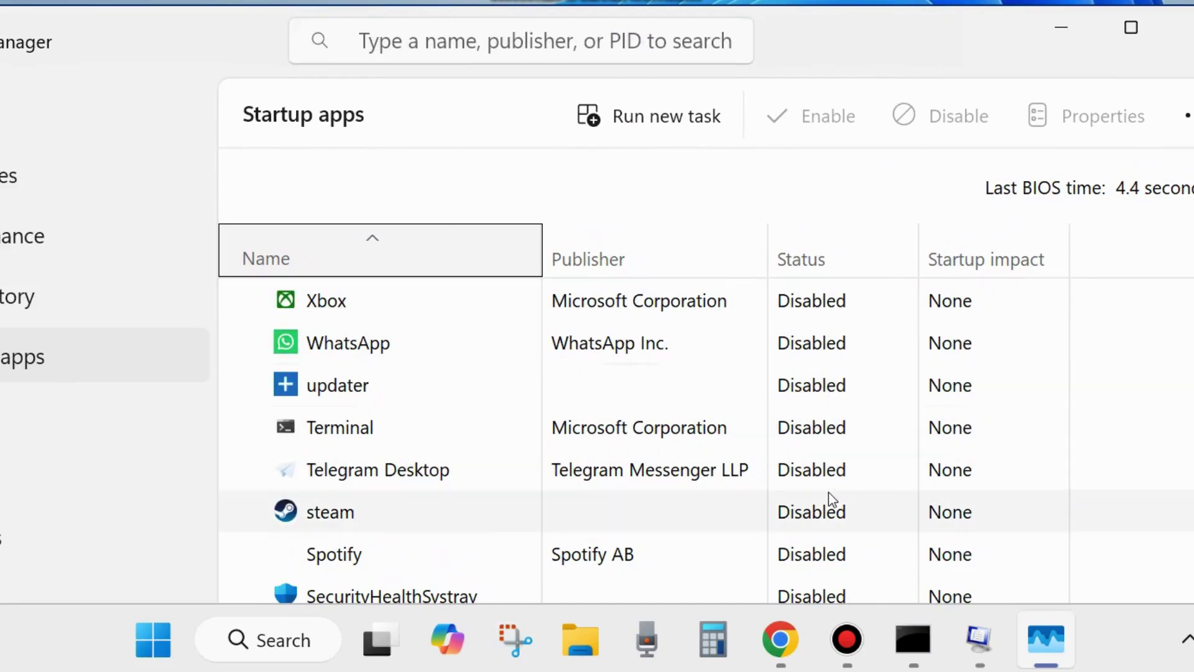
Step: Disable the Mobile devices startup app in Task Manager
scroll(830, 498, down, 2)
scroll(844, 511, down, 3)
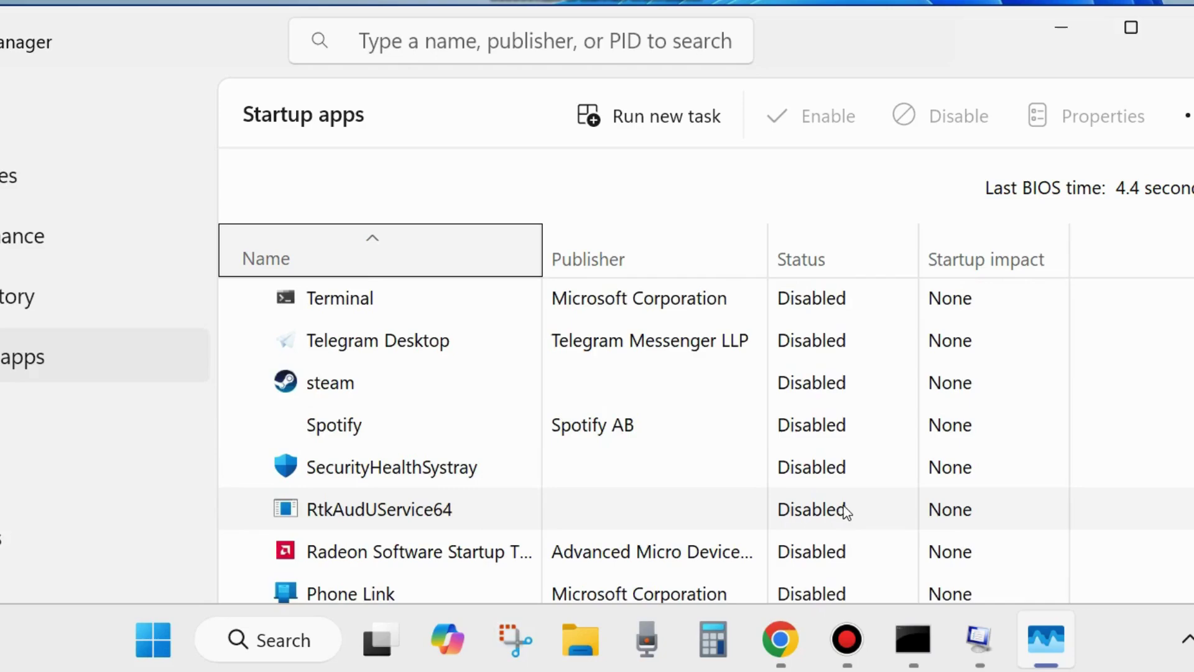
scroll(853, 509, down, 5)
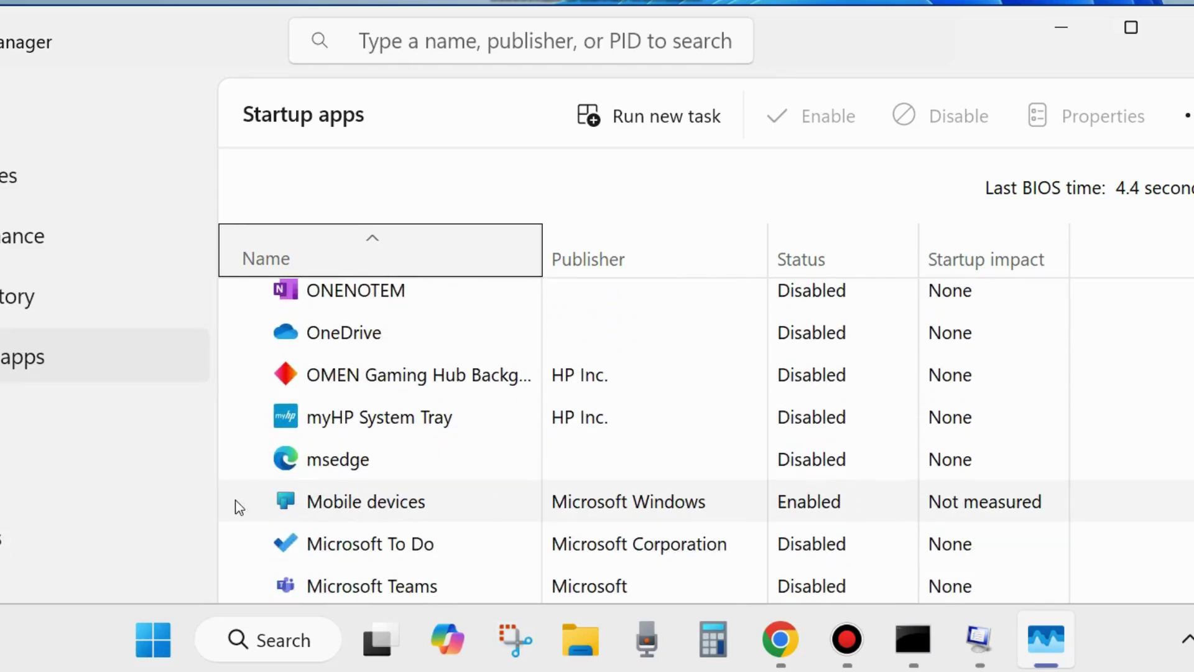
right_click(811, 510)
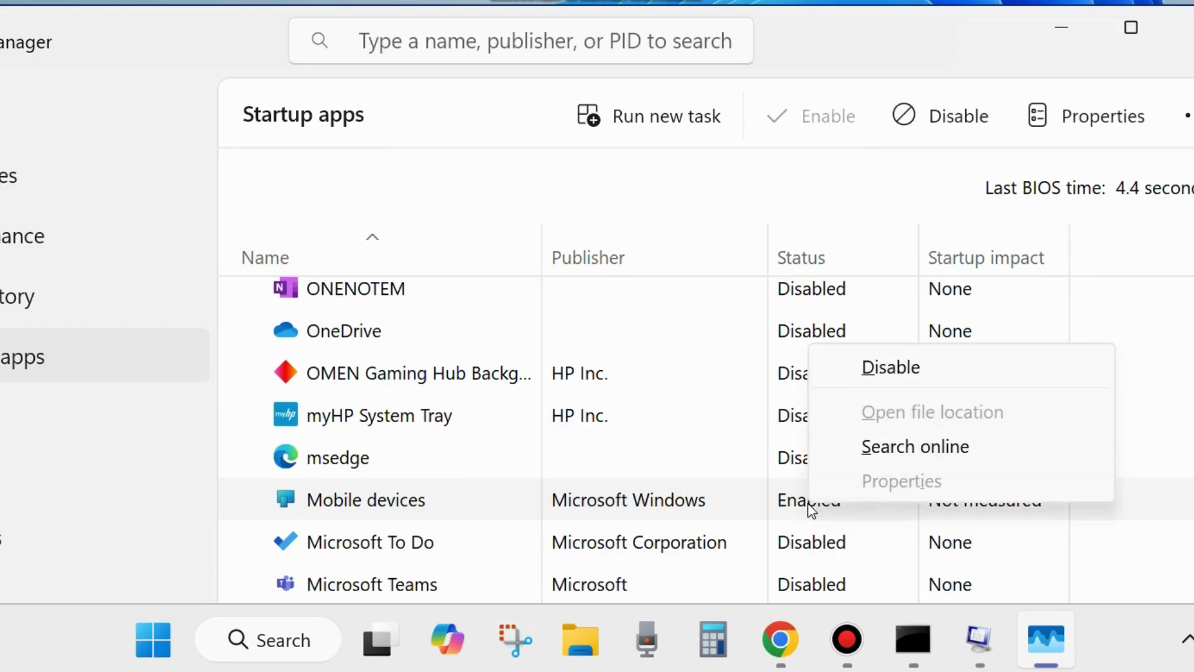
click(892, 373)
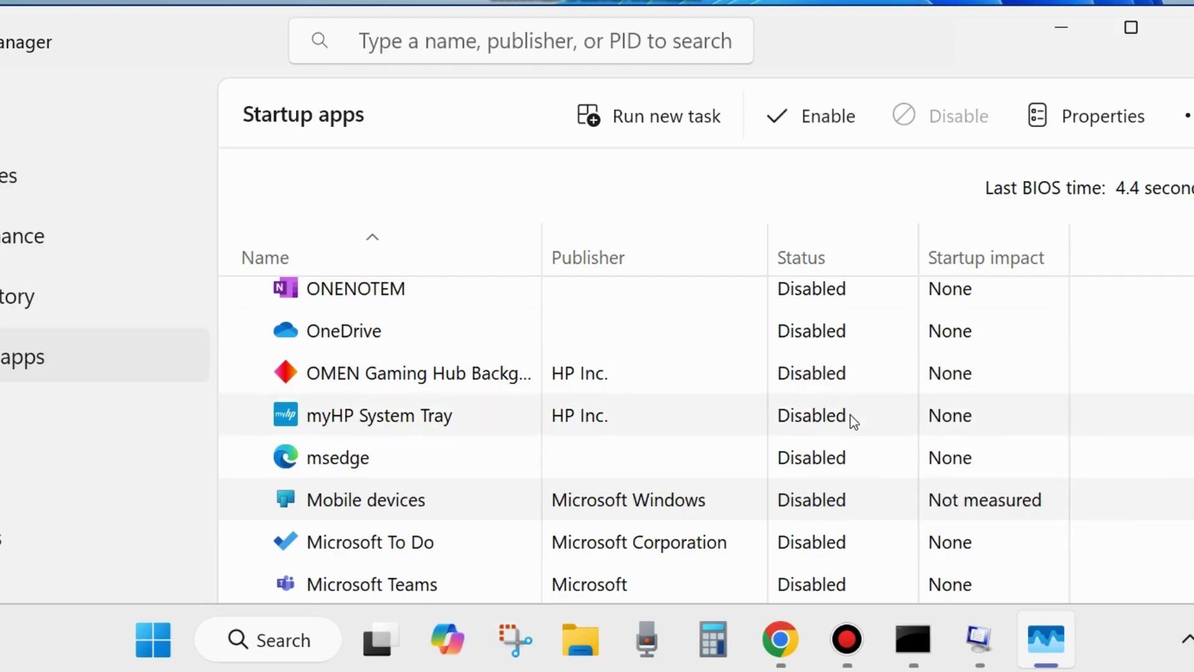
Step: Close Task Manager and confirm System Configuration with OK
scroll(851, 419, down, 3)
scroll(856, 509, down, 8)
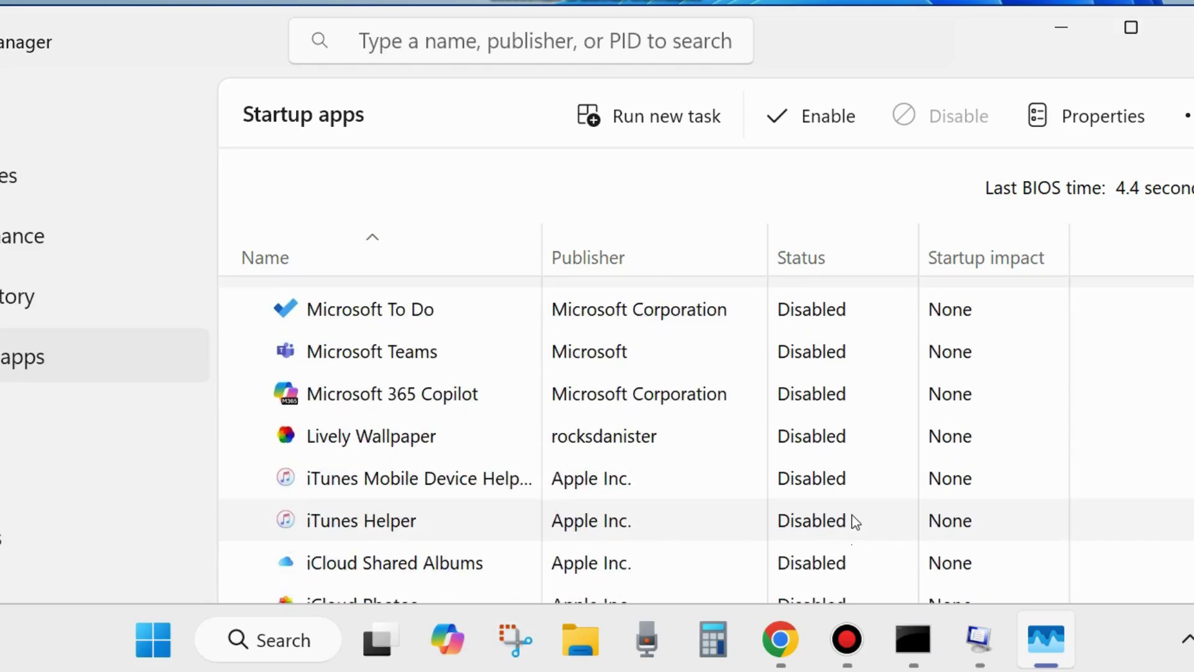
scroll(759, 427, up, 1)
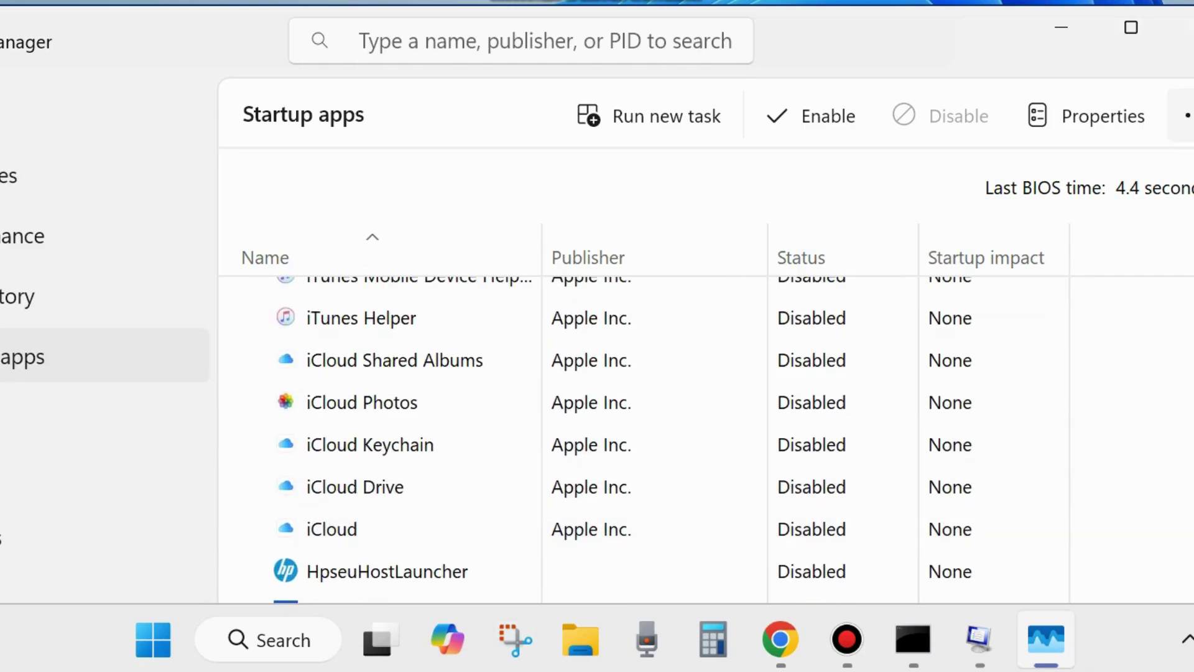
click(1180, 27)
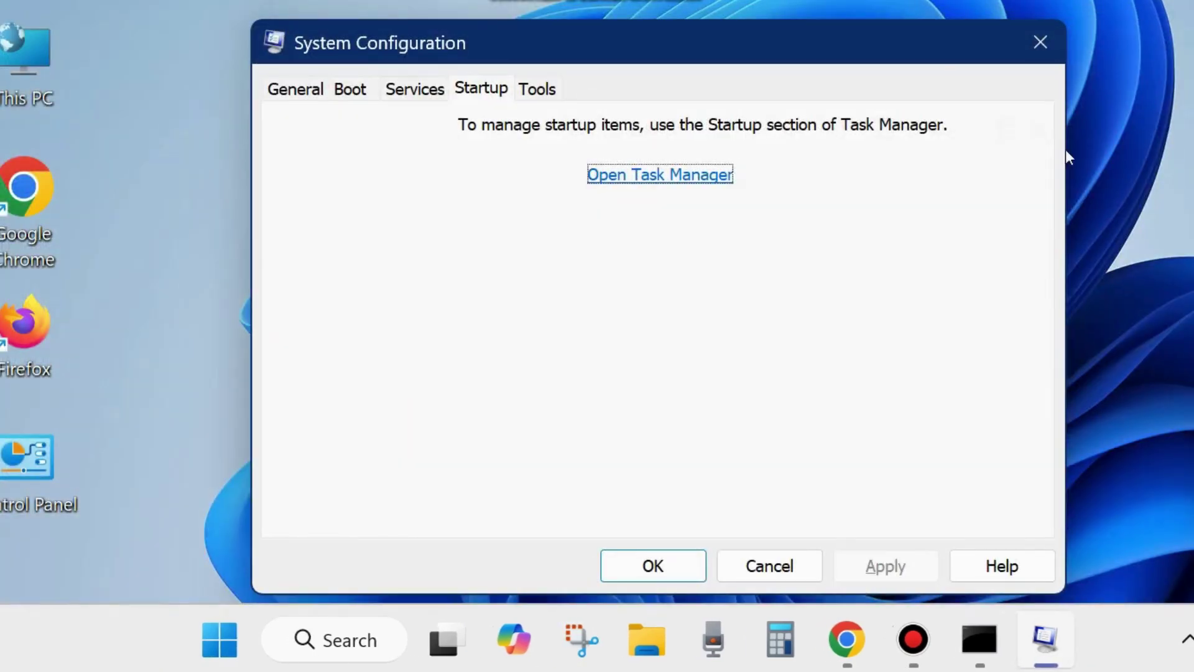
click(649, 570)
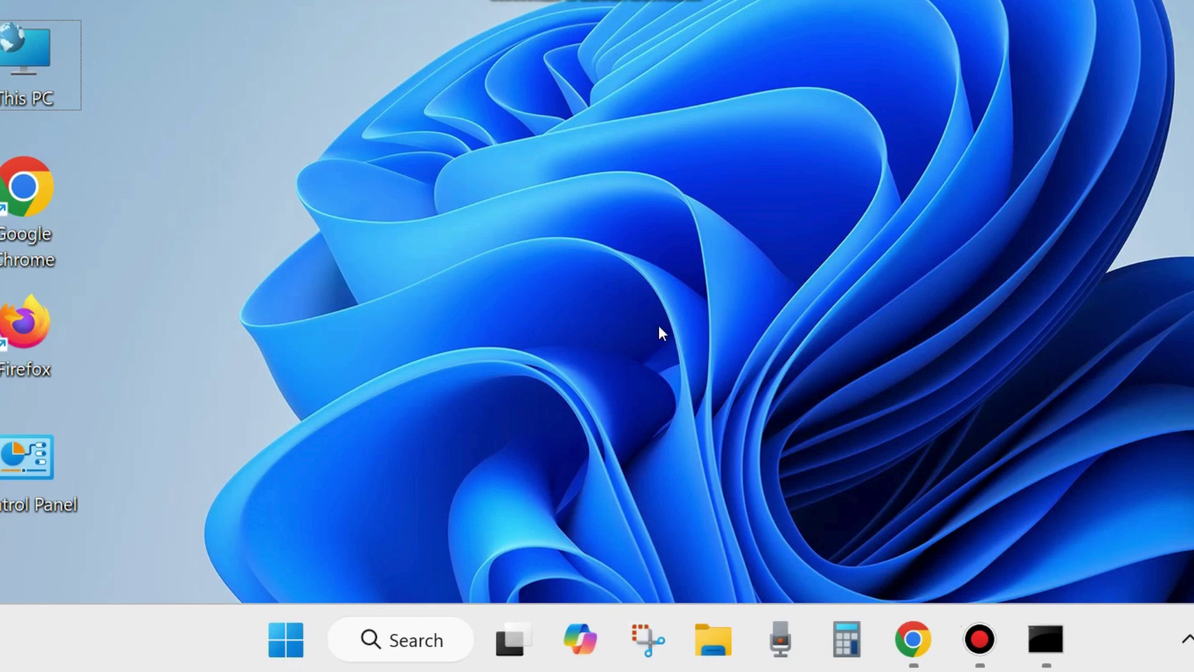
Step: Search for cmd and open Command Prompt as administrator
click(411, 641)
text(cmd)
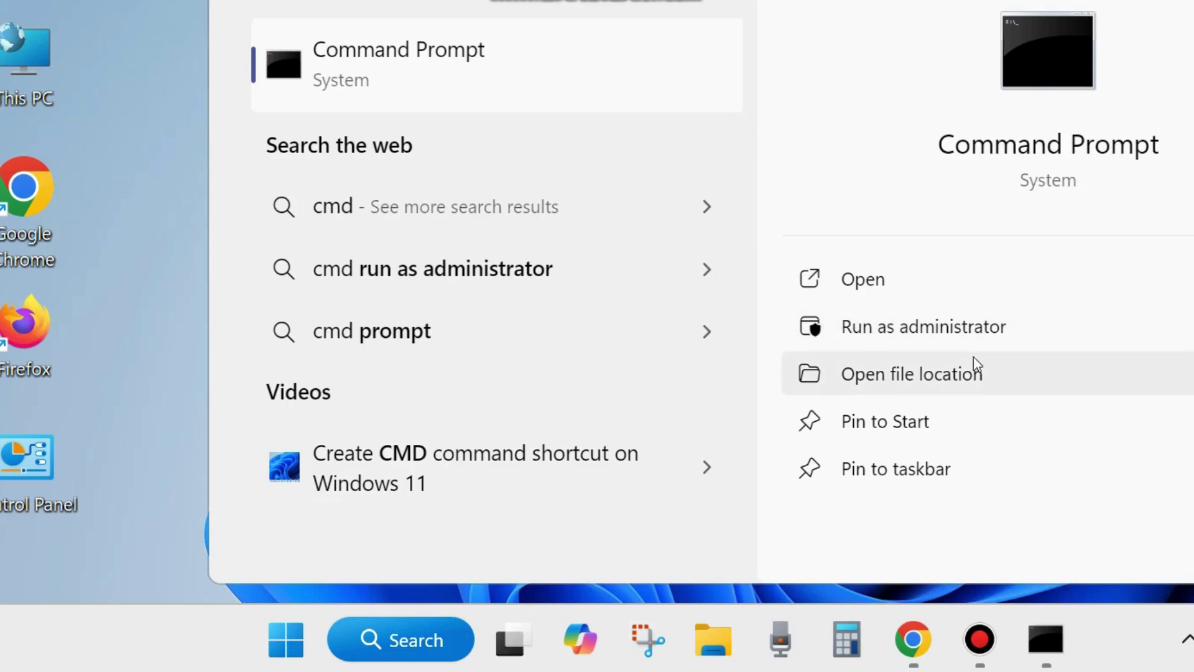
click(1047, 643)
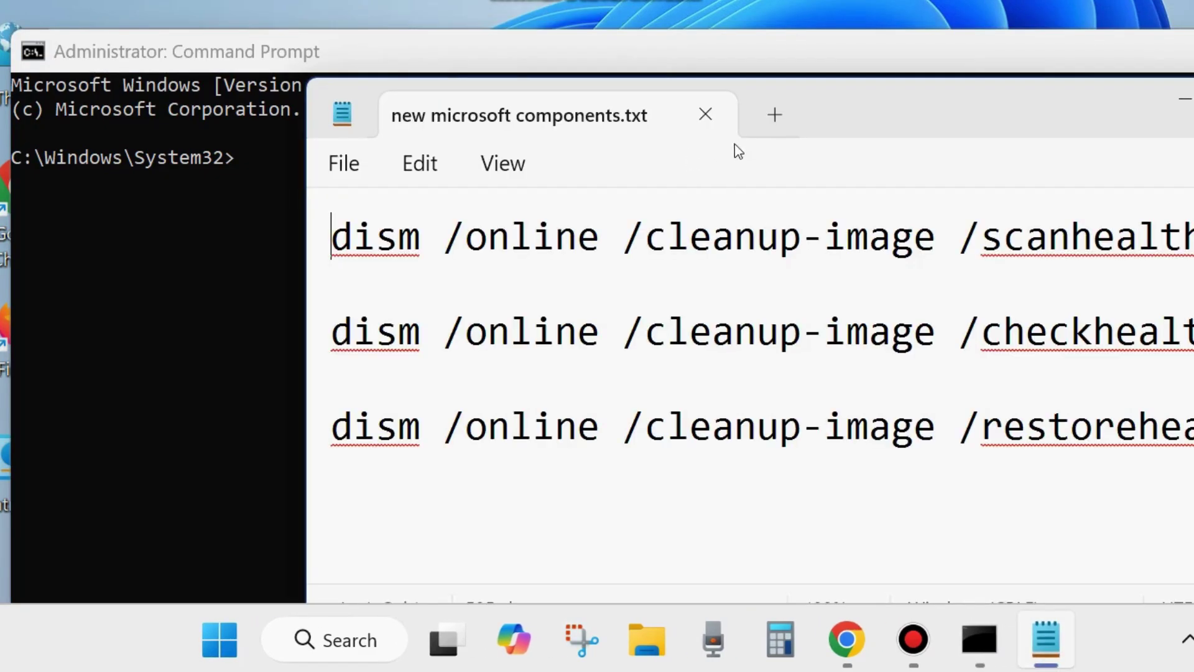
Step: Select the scanhealth, checkhealth and restorehealth DISM lines in Notepad, then minimize Notepad
triple_click(316, 248)
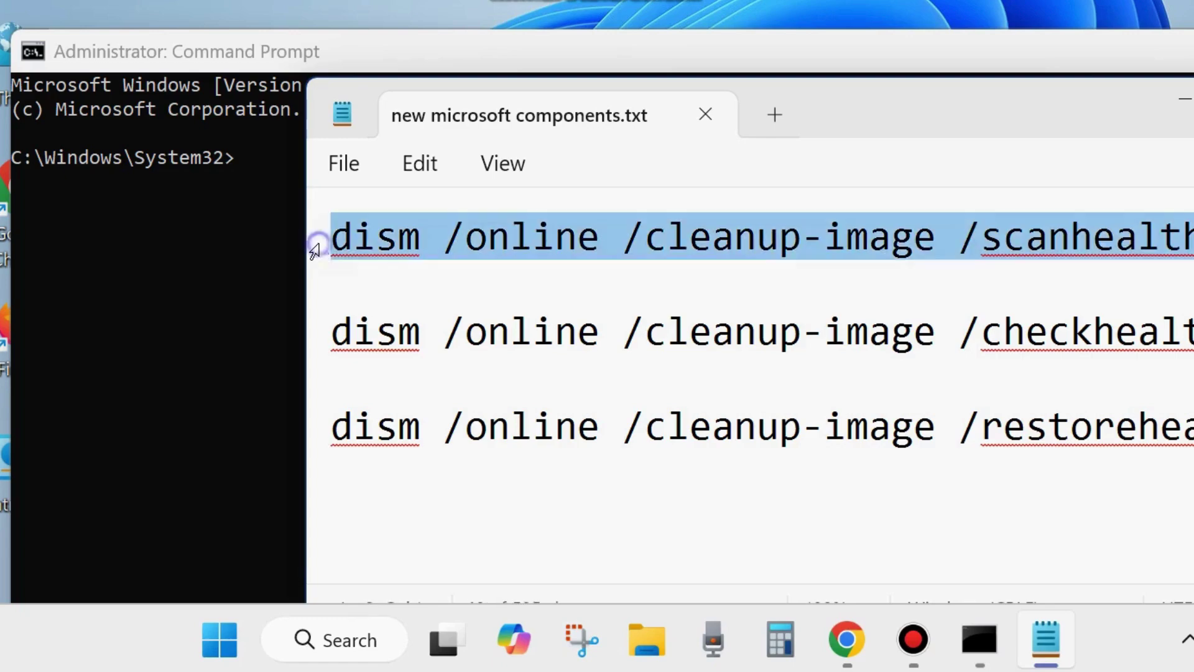
drag(928, 109, 834, 112)
triple_click(231, 349)
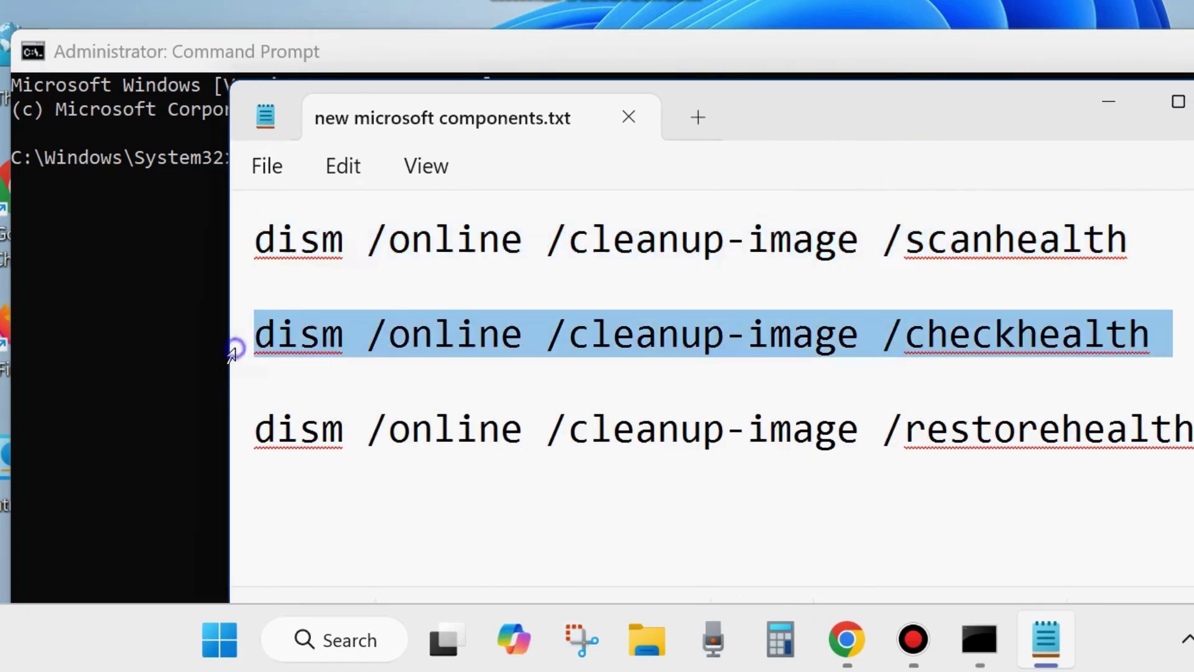
triple_click(229, 453)
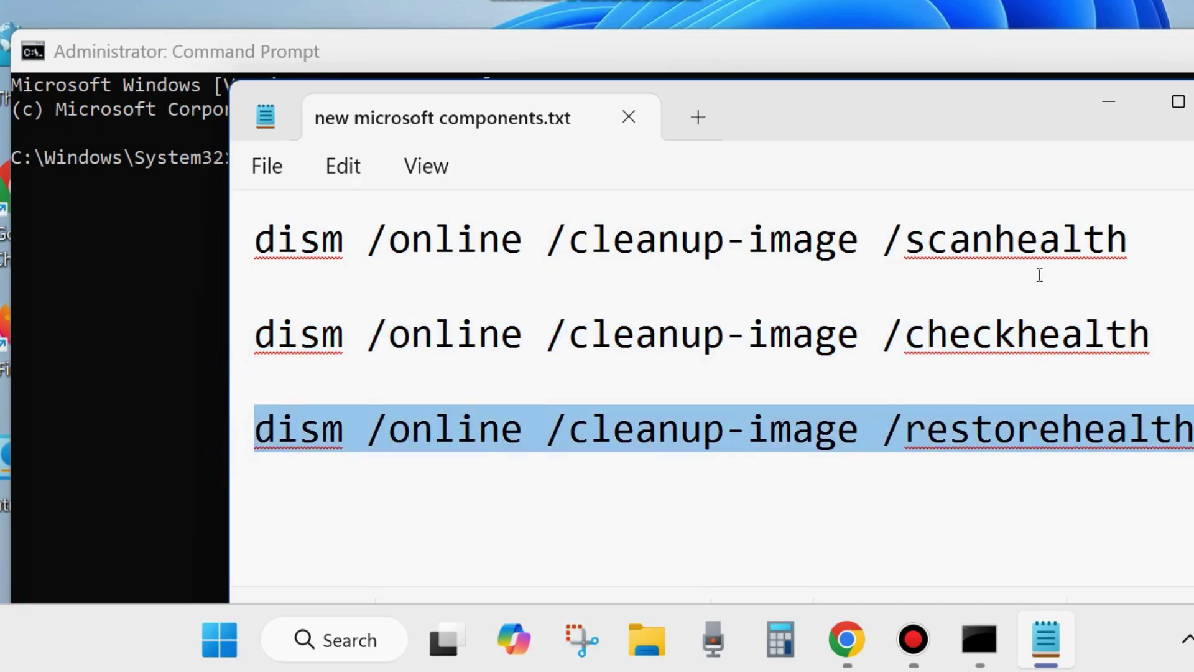
drag(887, 112, 792, 267)
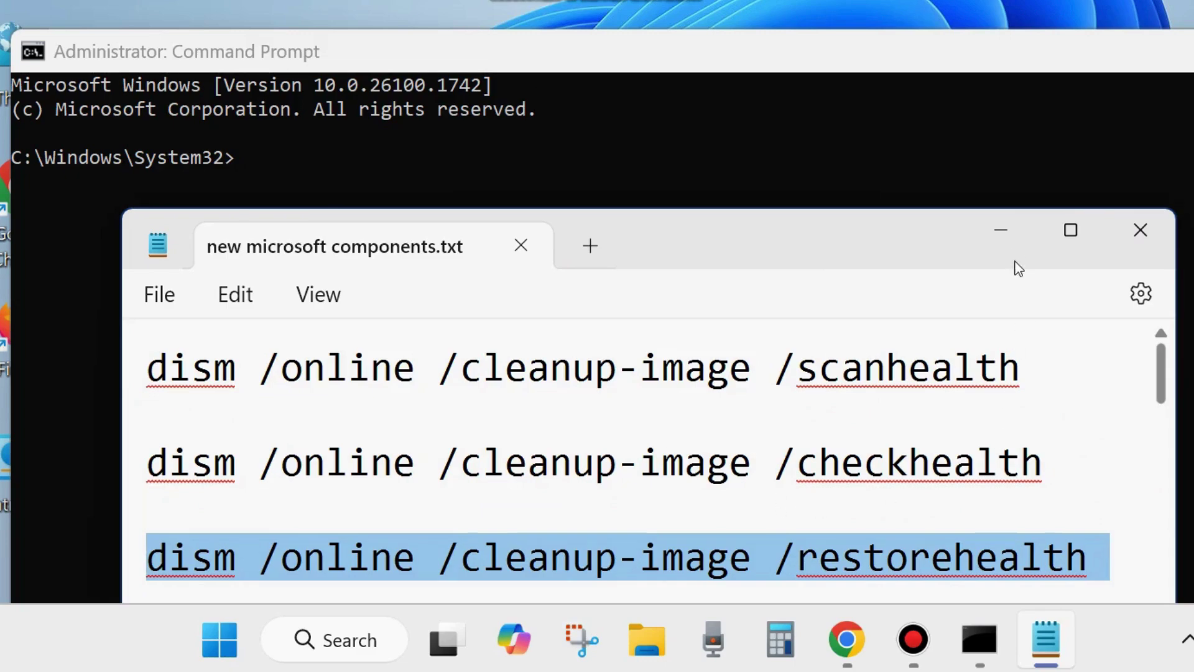
click(1003, 233)
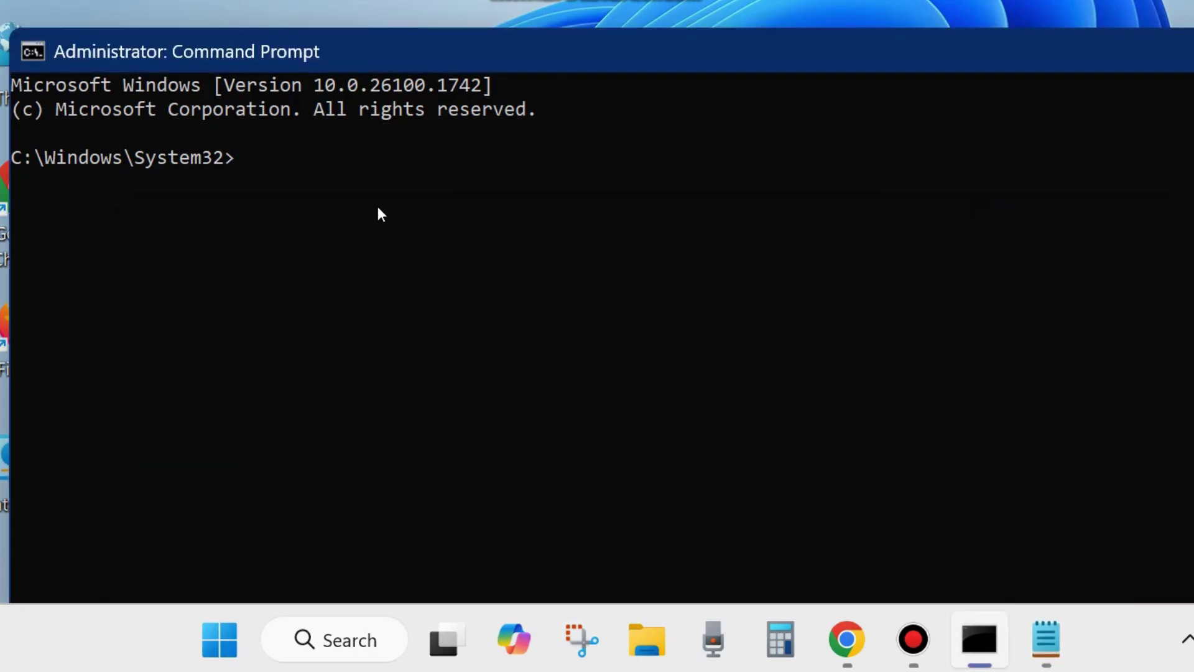
Step: Enter sfc /scannow in the administrator Command Prompt and minimize the window to the desktop
text(sfc /scann)
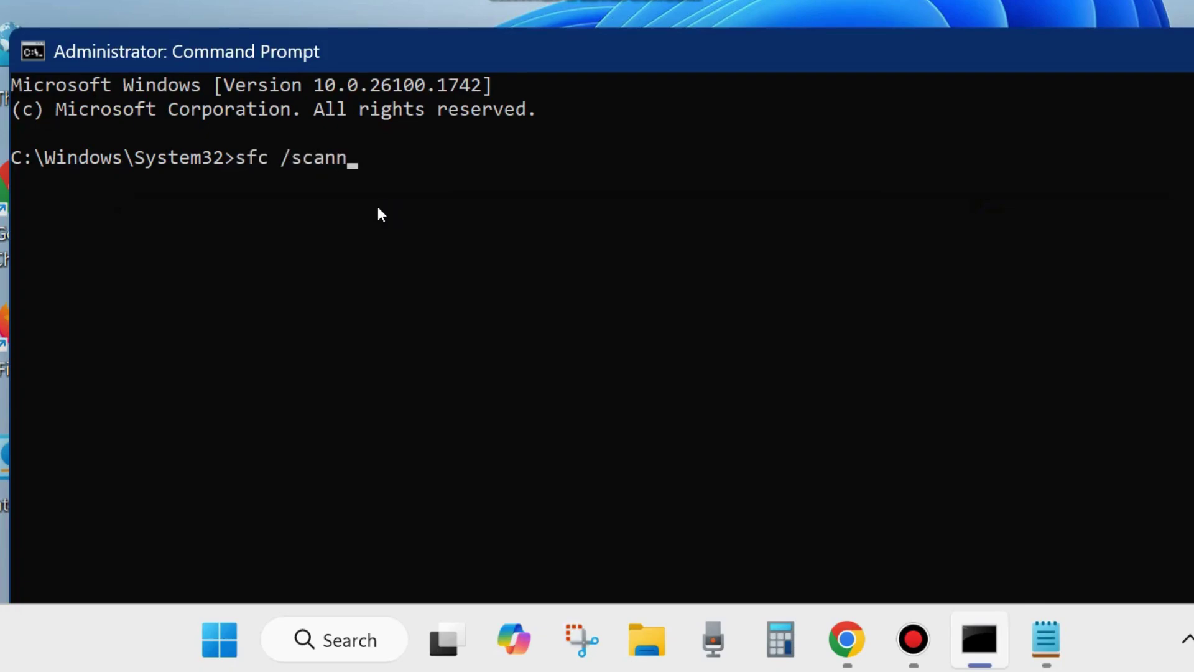
text(ow)
key(super+d)
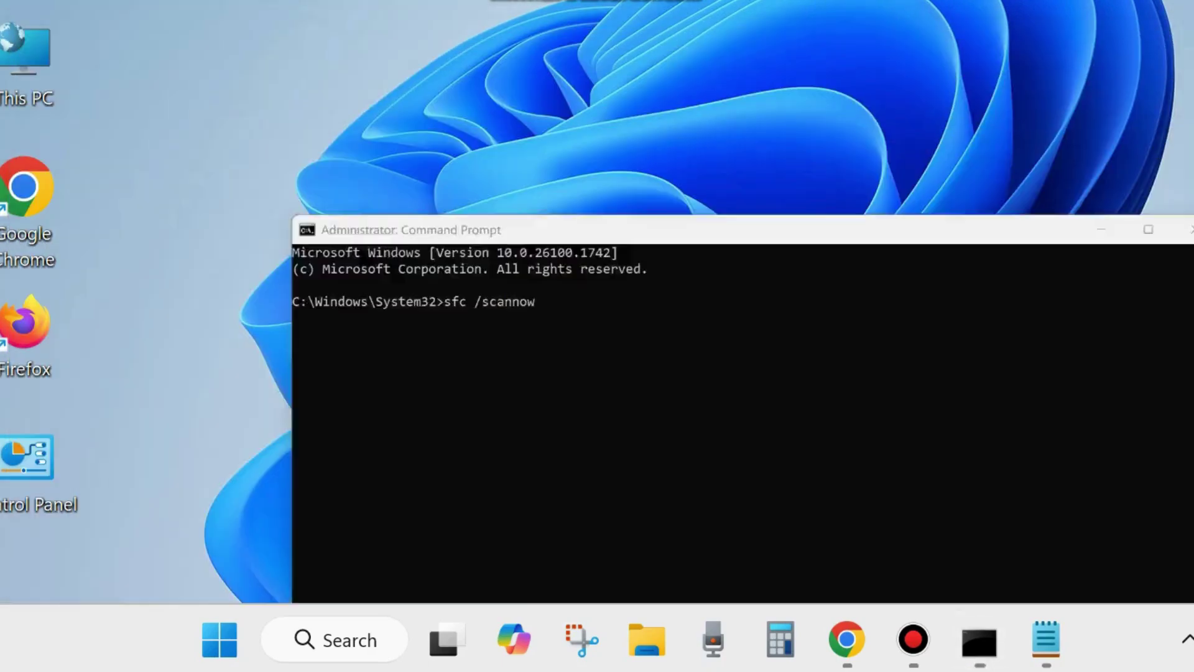
Step: Restart the computer from the Start button's Shut down or sign out menu
right_click(221, 641)
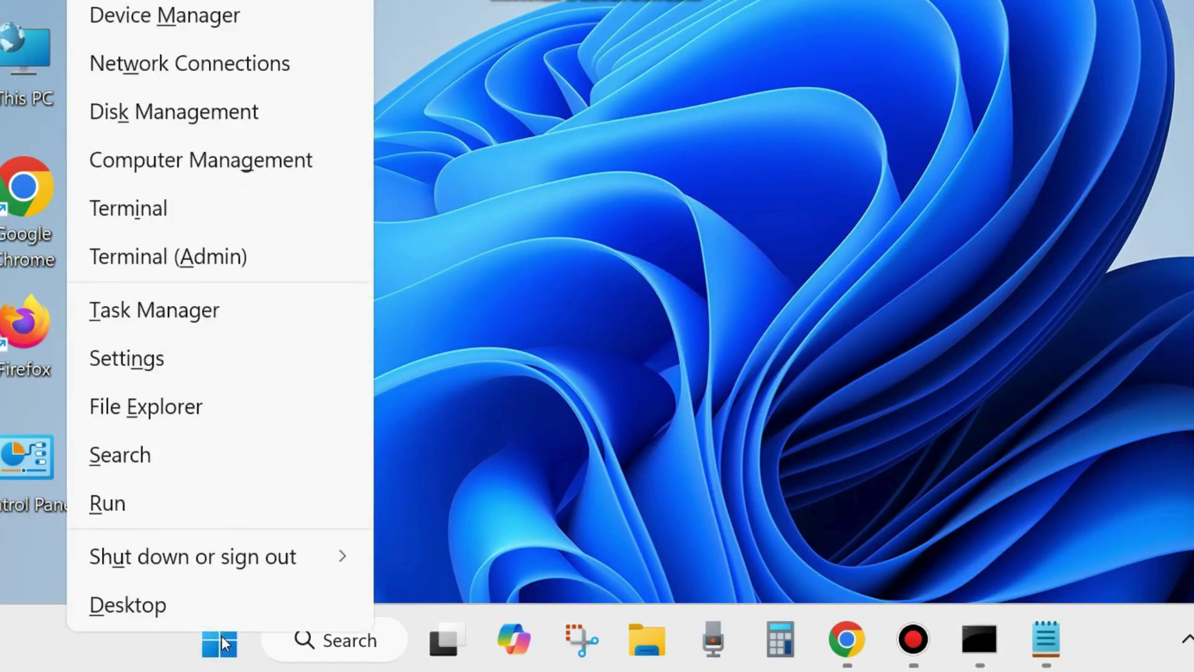
mouse_move(224, 557)
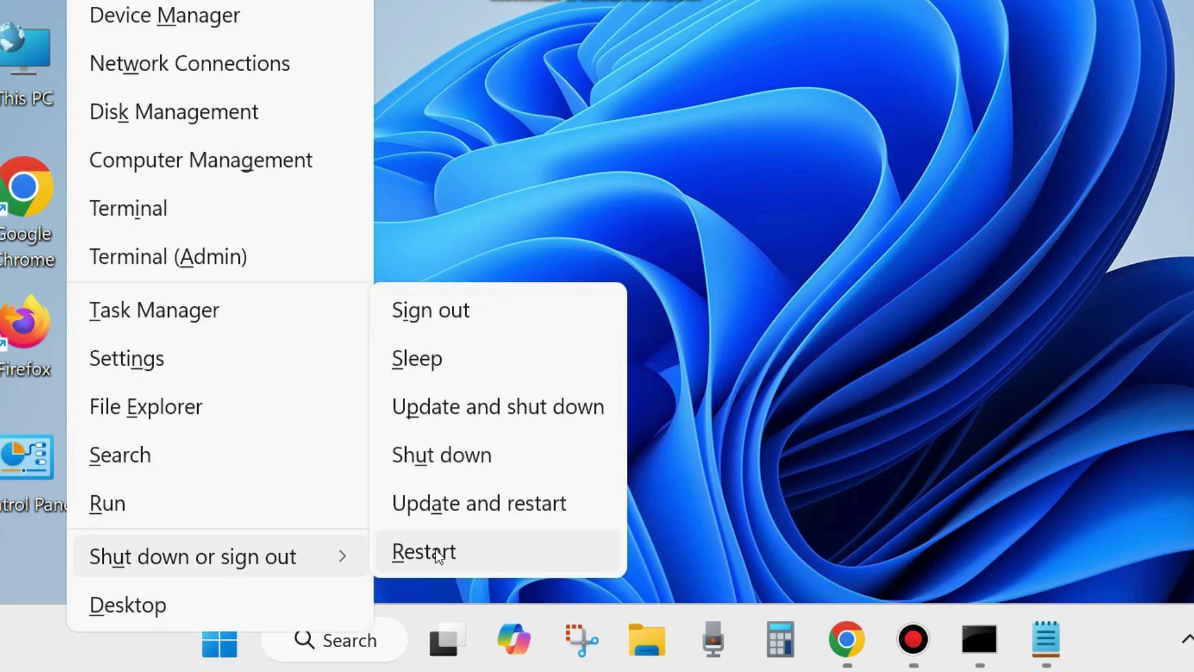
click(1049, 248)
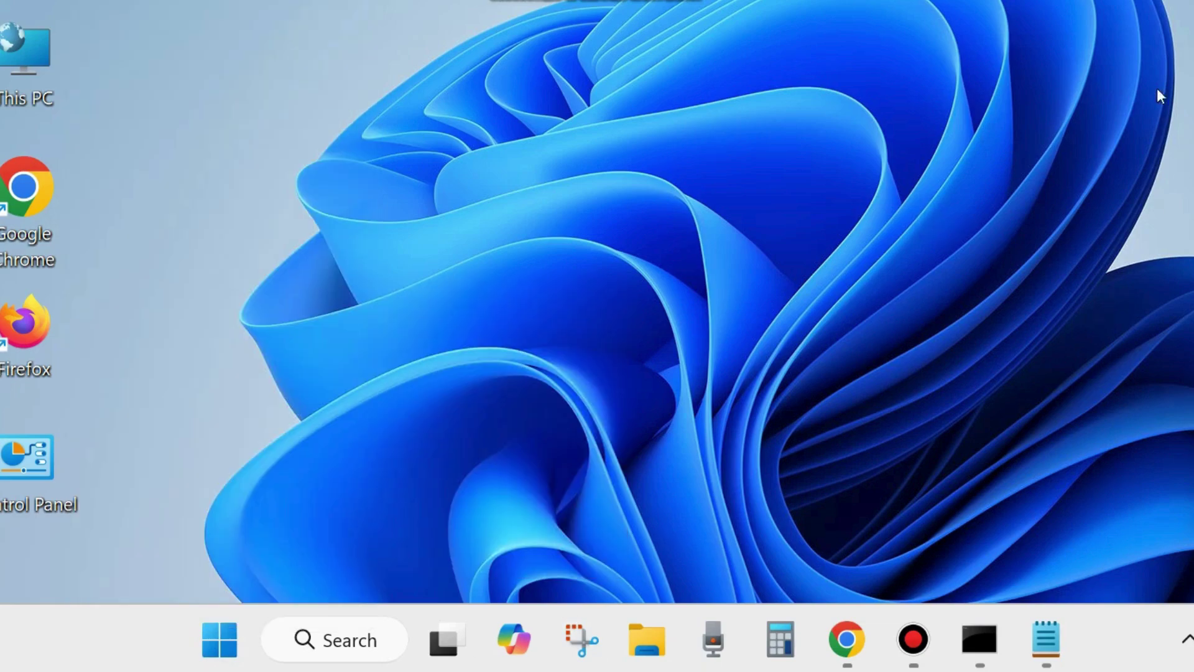